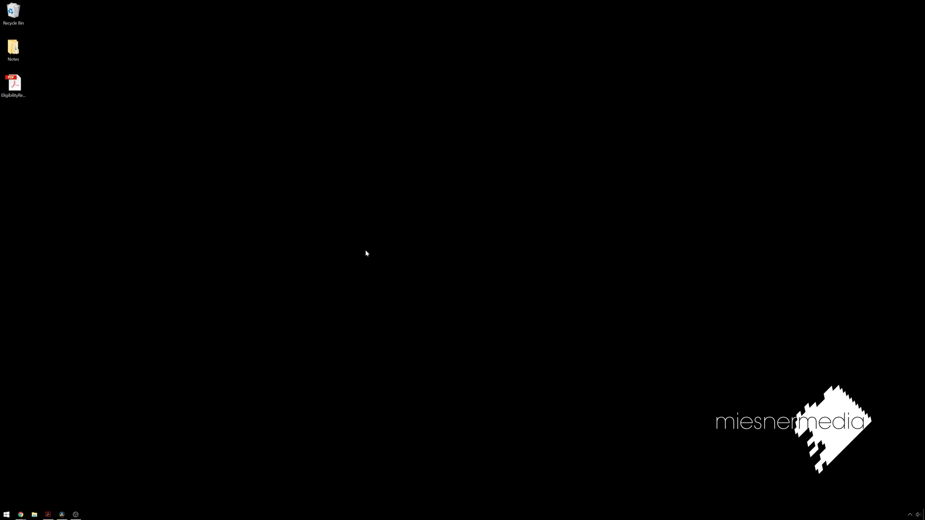
Step: Restore the DaVinci Resolve project window showing the Edit page
left_click(62, 515)
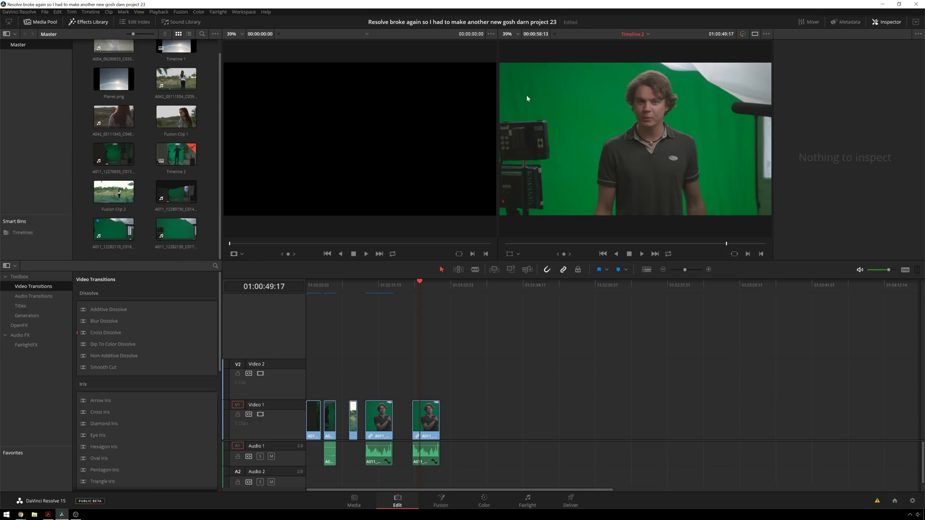
Step: Open the last green-screen clip on V1 in Fusion and shift MediaIn1 and MediaOut1 right
left_click(423, 419)
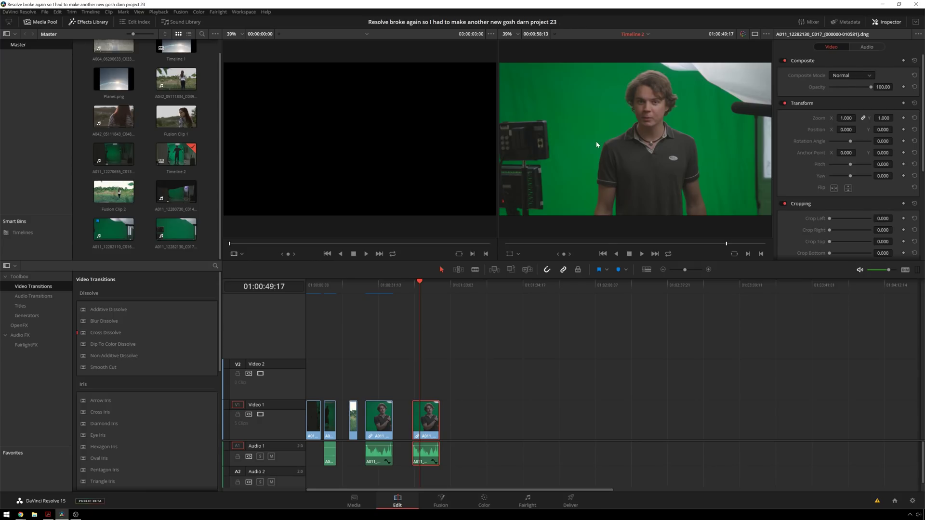
left_click(484, 501)
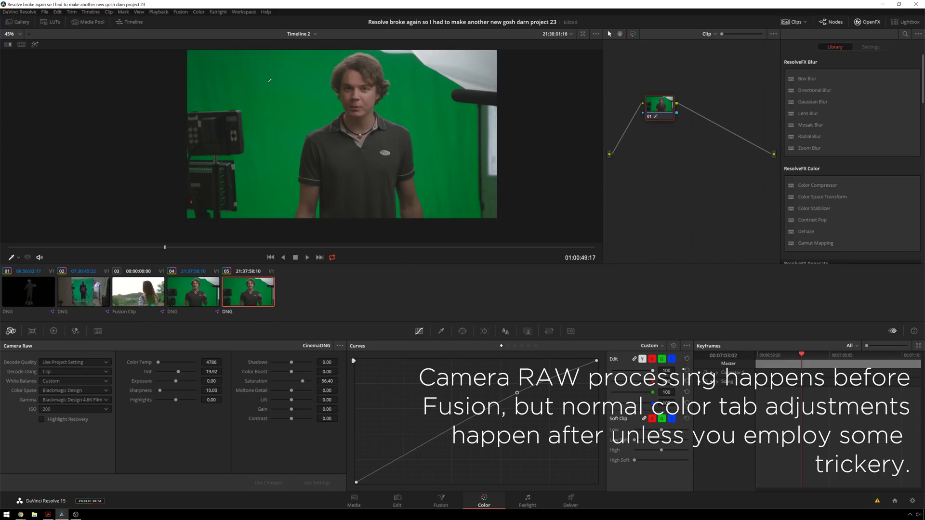
left_click(410, 504)
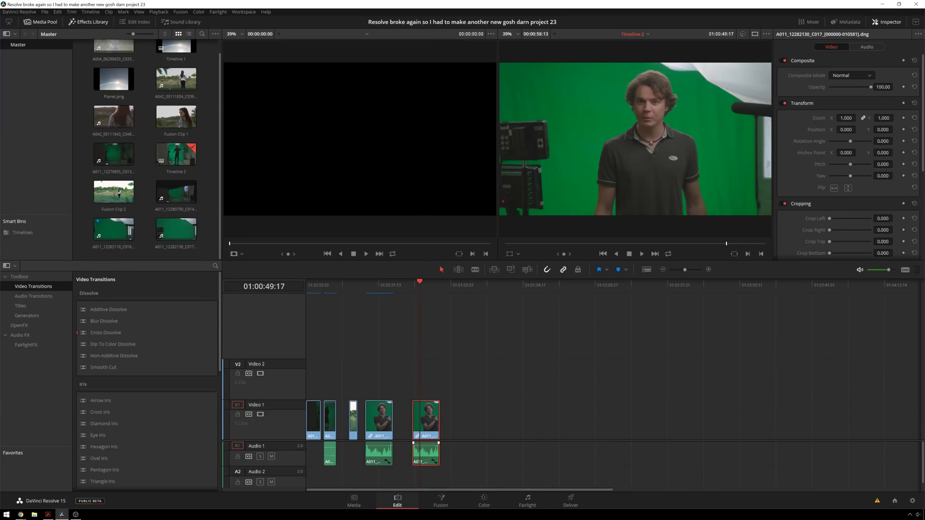
left_click(440, 501)
left_click_drag(405, 389, 239, 331)
left_click(430, 397)
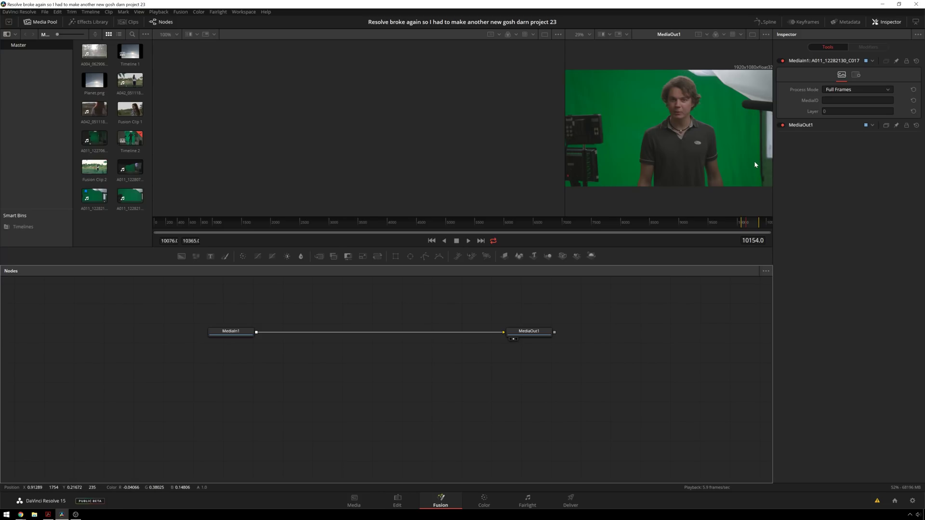
left_click(755, 227)
left_click_drag(755, 228, 743, 229)
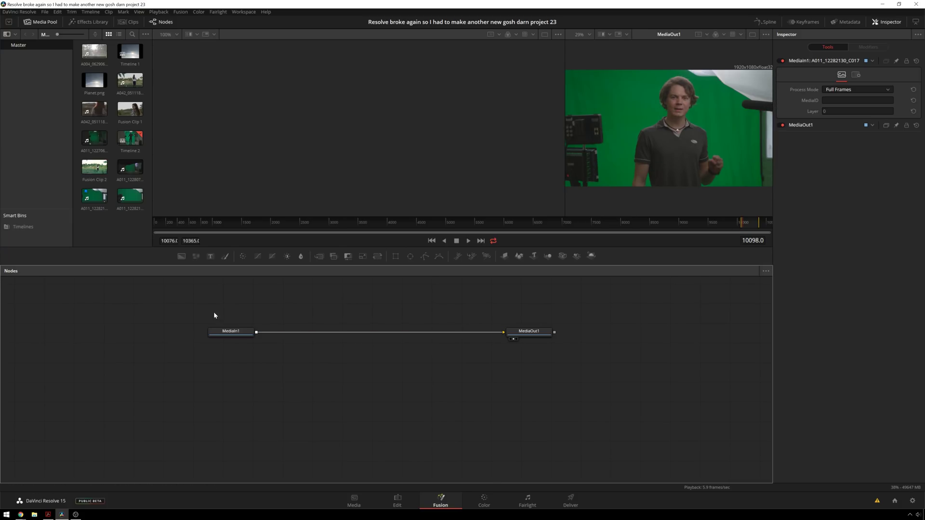
Step: Add a Polygon node to the Fusion graph by searching 'poly'
key("shift+space")
type("mer")
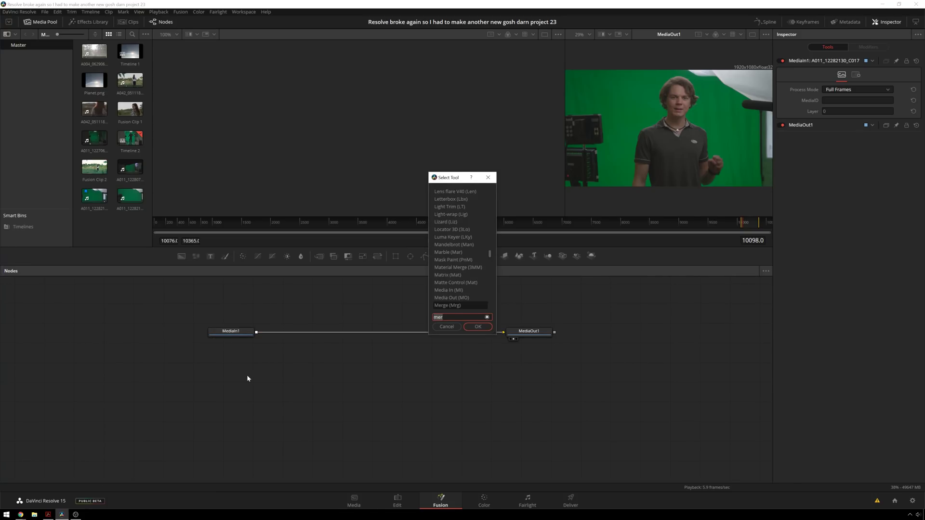
key("BackSpace")
key("BackSpace")
key("BackSpace")
type("poly")
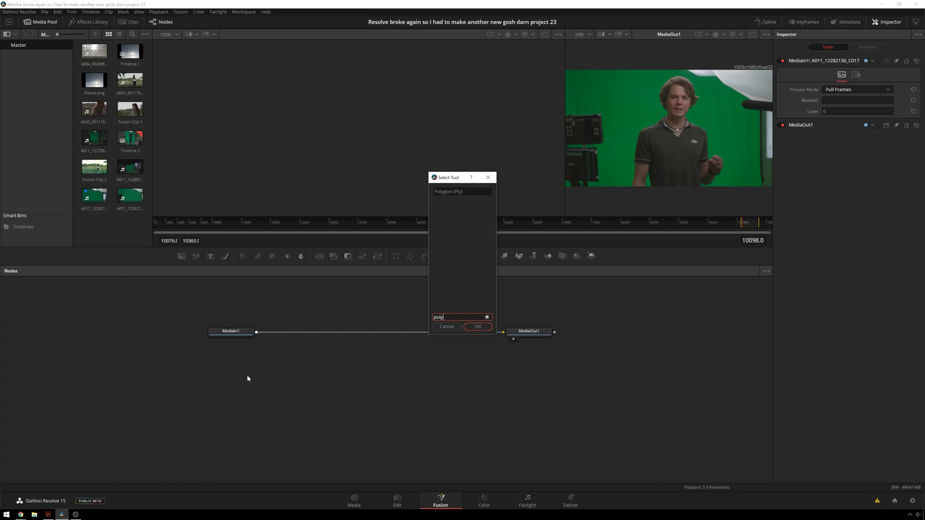
key("Return")
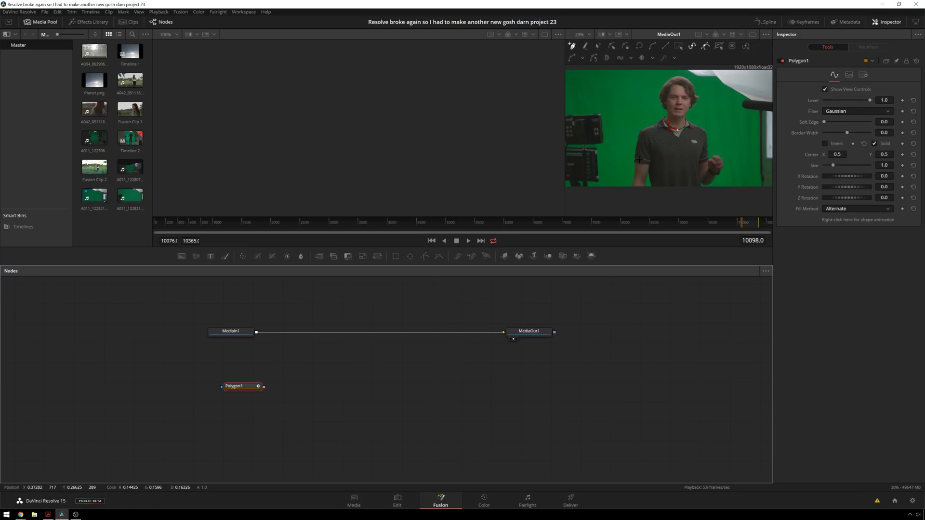
Step: Start a polygon outline beside the presenter, then undo it back to the first point
left_click(612, 195)
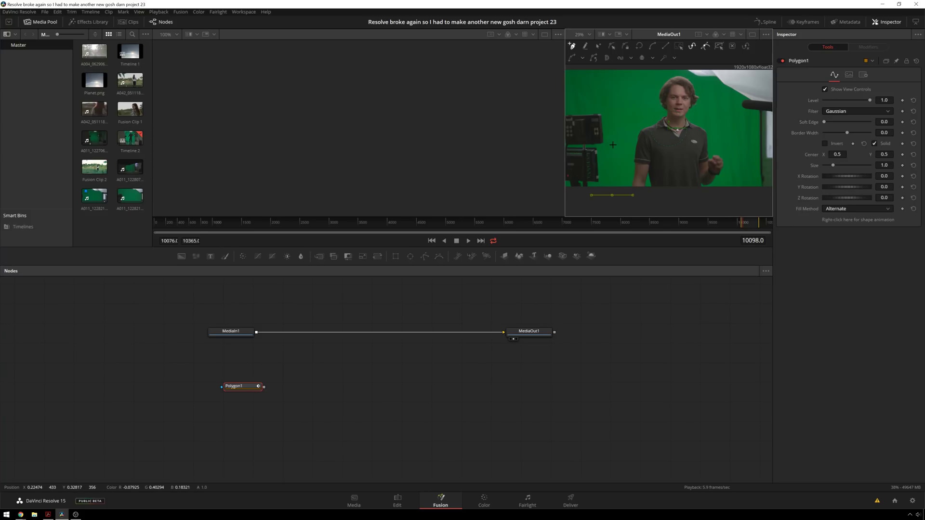
scroll(615, 141, "down", 1)
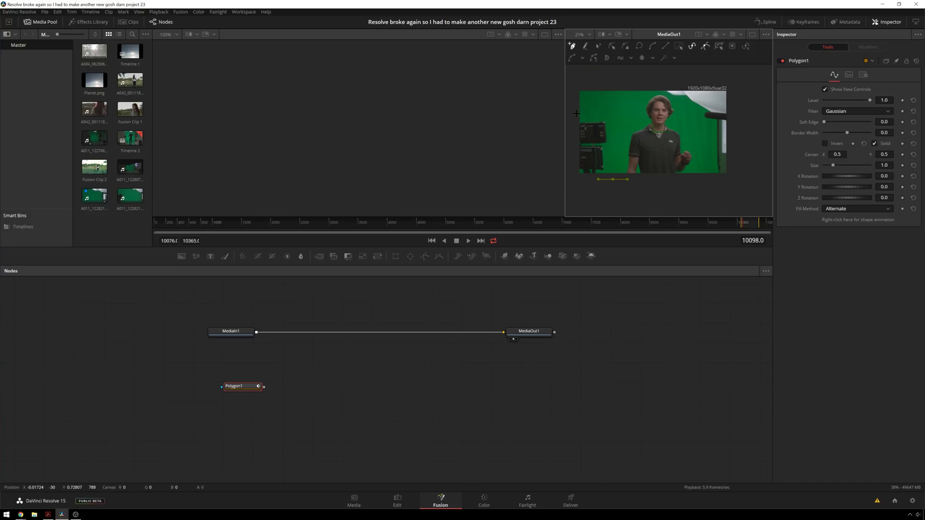
left_click(616, 124)
left_click(589, 111)
left_click(572, 135)
left_click(573, 191)
left_click(614, 179)
key("ctrl+z")
key("ctrl+z")
key("ctrl+z")
key("ctrl+z")
key("ctrl+z")
Step: Trace the outline up the left side, over the head and down the right side
left_click(616, 145)
left_click(628, 96)
left_click(651, 94)
left_click(662, 94)
left_click(686, 120)
left_click(693, 132)
left_click(696, 139)
left_click(702, 177)
Step: Close the polygon at its first point and nudge the top-left point down
left_click(611, 184)
left_click_drag(628, 97, 629, 102)
left_click(674, 100)
Step: Scrub through the shot, shifting mask points so the raised hand stays inside
left_click_drag(743, 224, 757, 225)
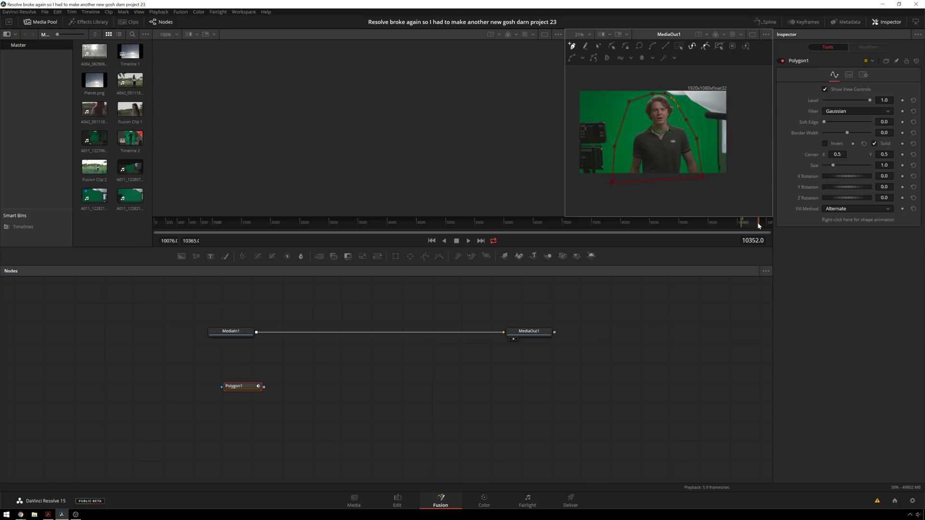
left_click(704, 178)
left_click(755, 226)
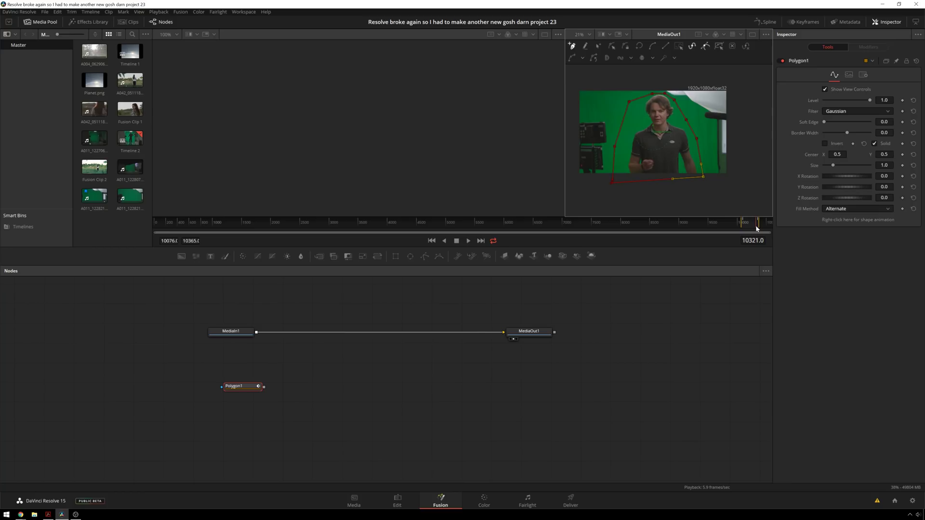
left_click_drag(754, 229, 743, 228)
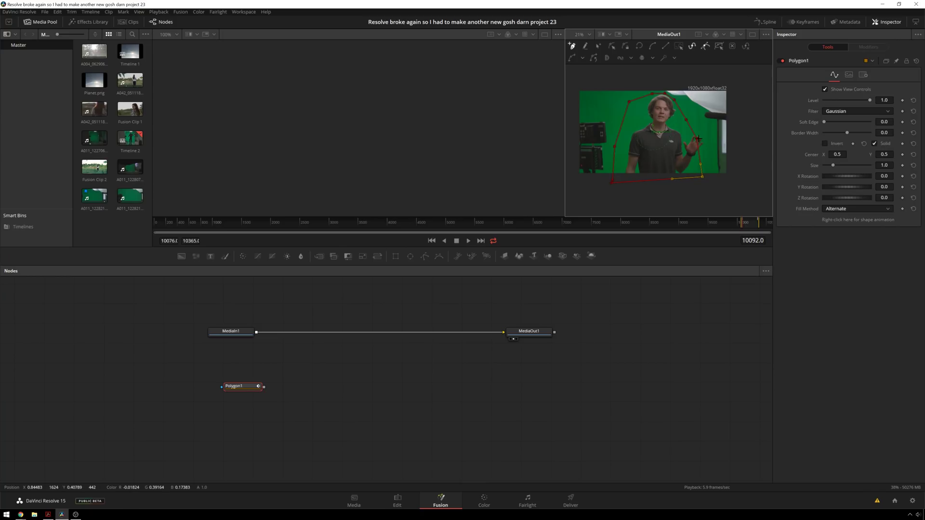
left_click_drag(703, 136, 707, 136)
left_click(617, 147)
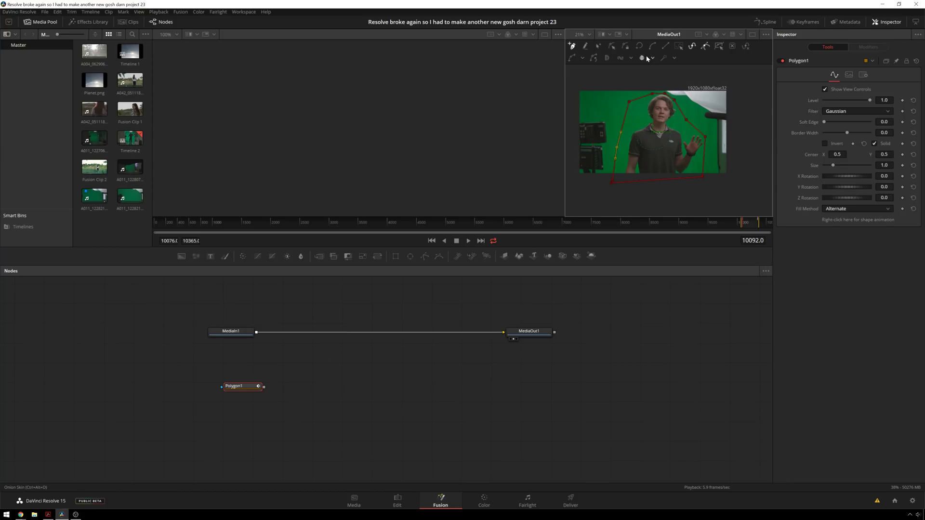
left_click(630, 103)
left_click_drag(744, 229, 757, 228)
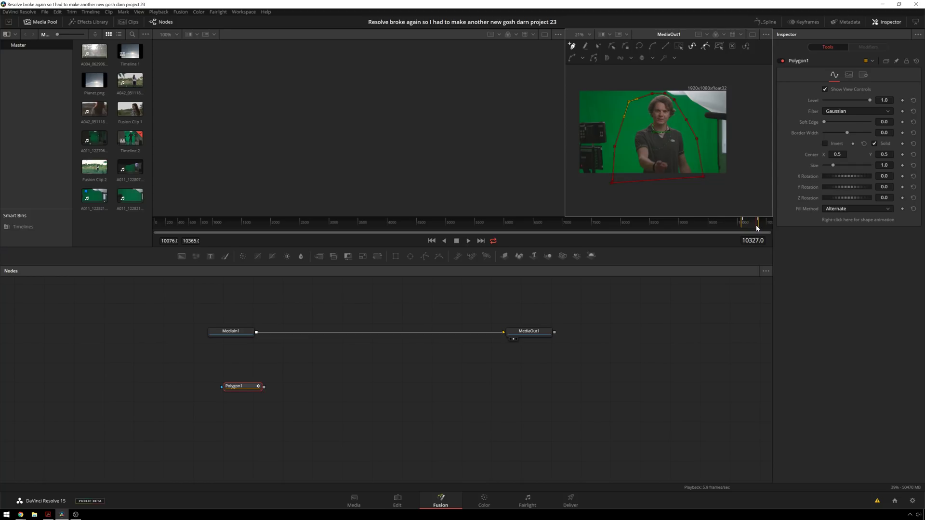
Step: Add a CleanPlate node and feed it MediaIn1's output
left_click(397, 376)
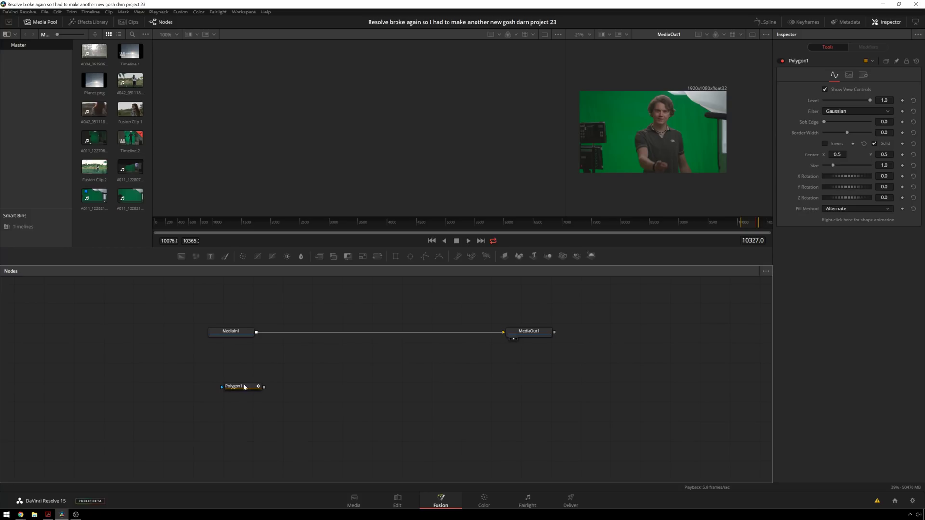
key("shift+space")
type("poly")
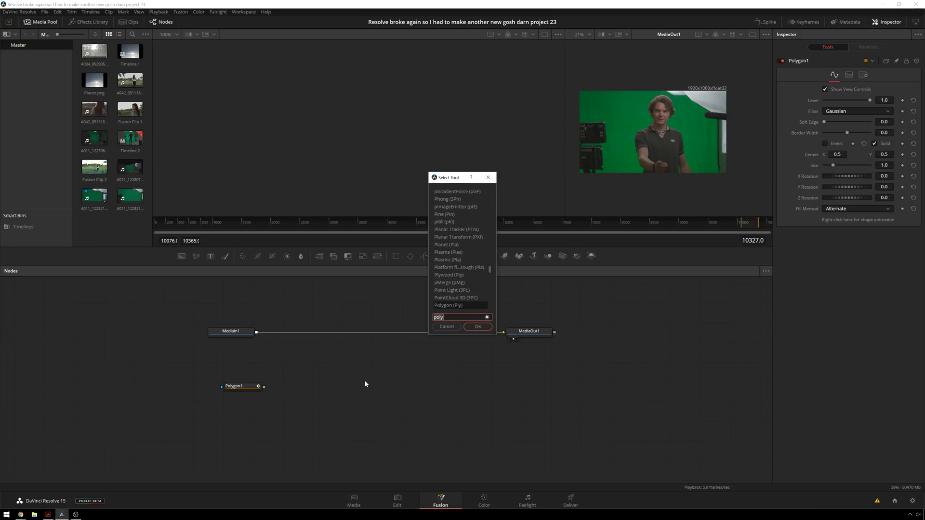
key("Return")
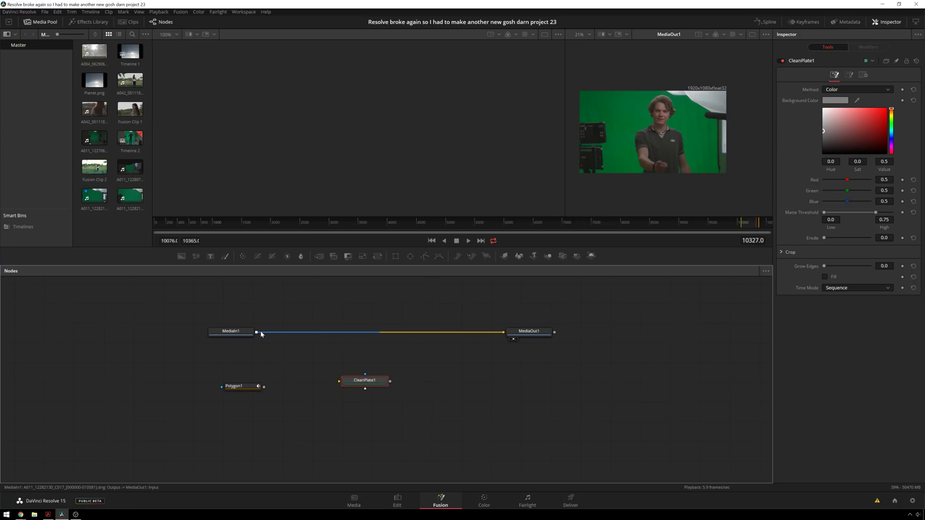
left_click_drag(257, 334, 351, 375)
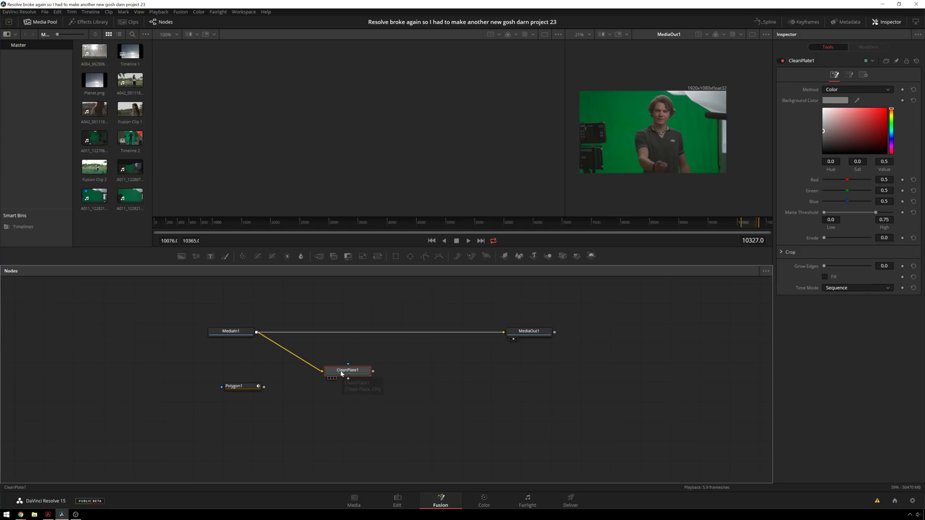
Step: View CleanPlate1 fitted in the left viewer, sample the green, then restore neutral grey background
key("1")
key("ctrl+f")
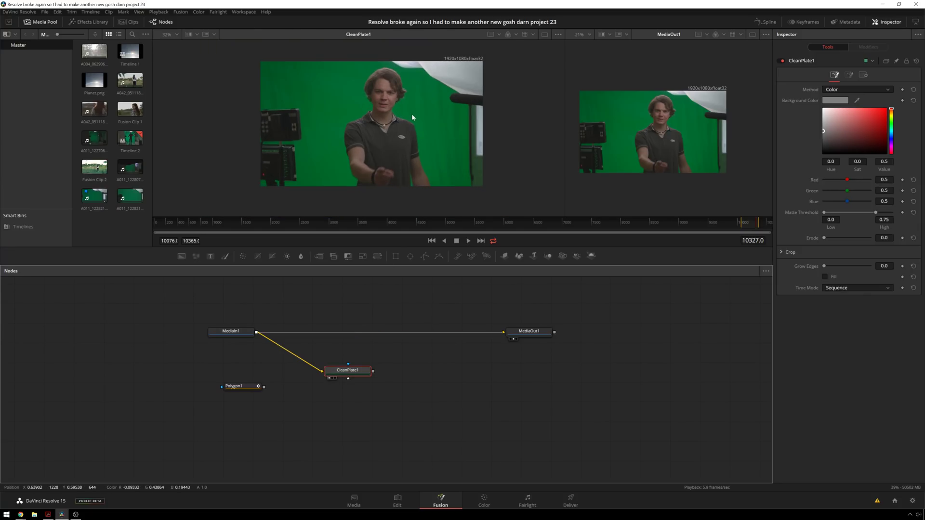
scroll(423, 118, "up", 1)
scroll(423, 119, "down", 1)
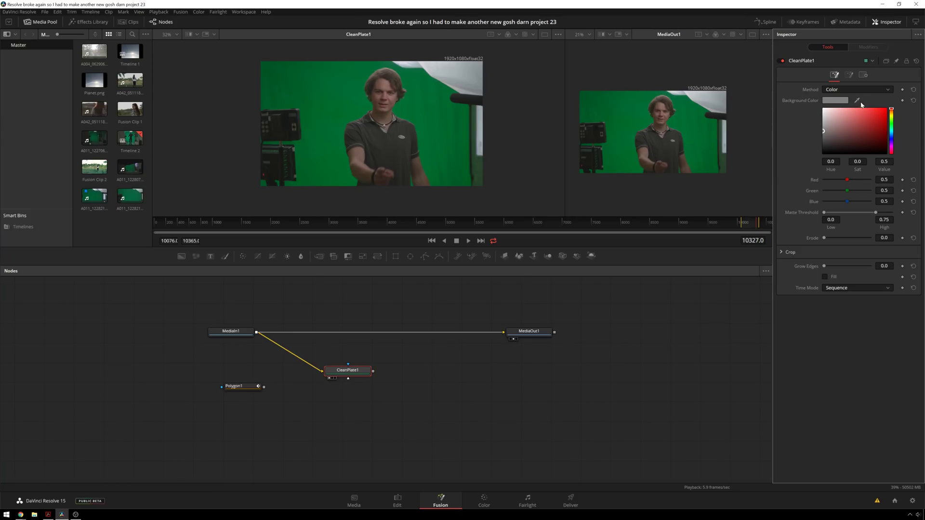
left_click_drag(857, 101, 428, 110)
key("ctrl+z")
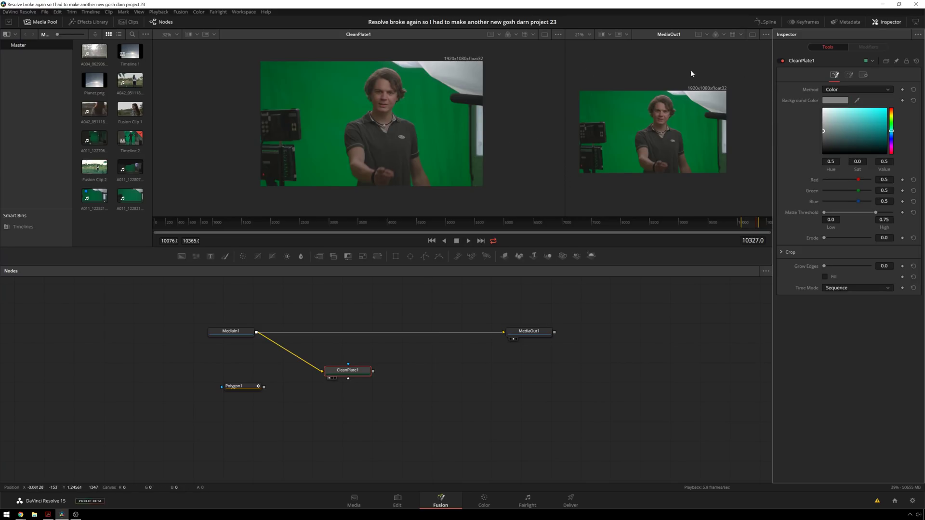
Step: Switch CleanPlate1 to the Ranges method and sample green around the presenter
left_click(840, 90)
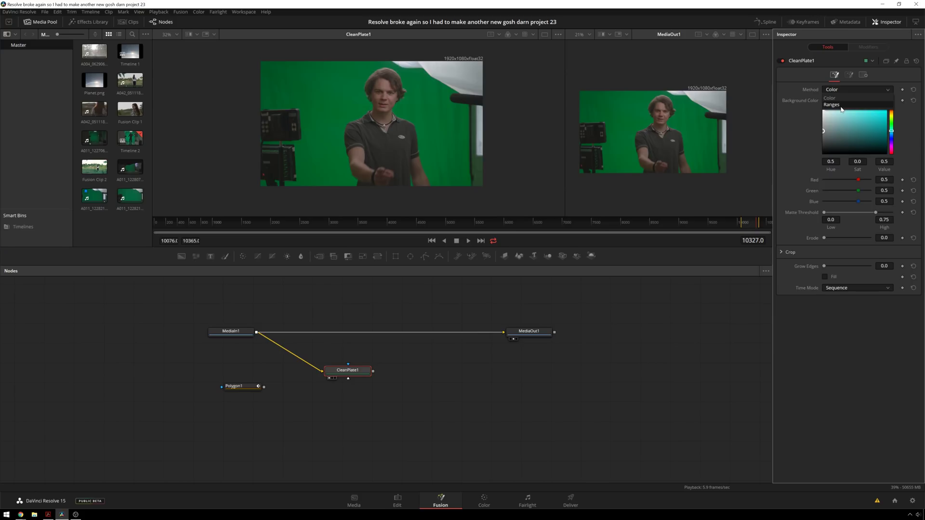
left_click(841, 105)
left_click_drag(422, 120, 450, 161)
left_click_drag(327, 97, 280, 100)
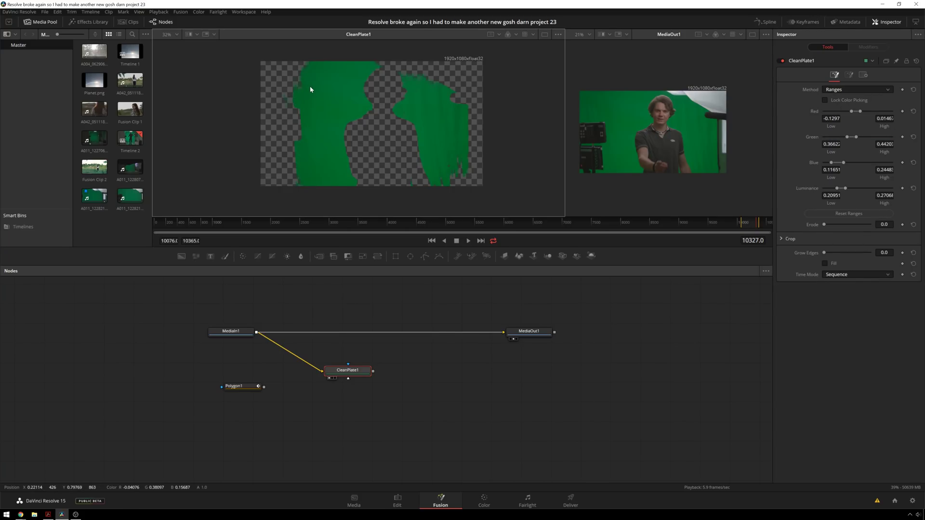
left_click_drag(418, 78, 458, 190)
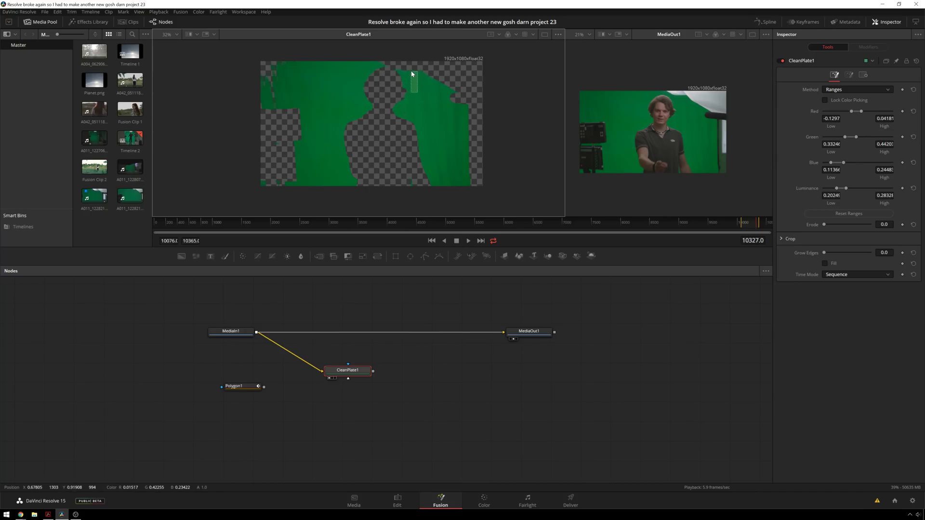
left_click_drag(412, 74, 412, 74)
left_click_drag(325, 184, 336, 194)
Step: Set Erode to about 0.0027 and Grow Edges to 0.2
scroll(409, 73, "up", 3)
scroll(478, 144, "down", 2)
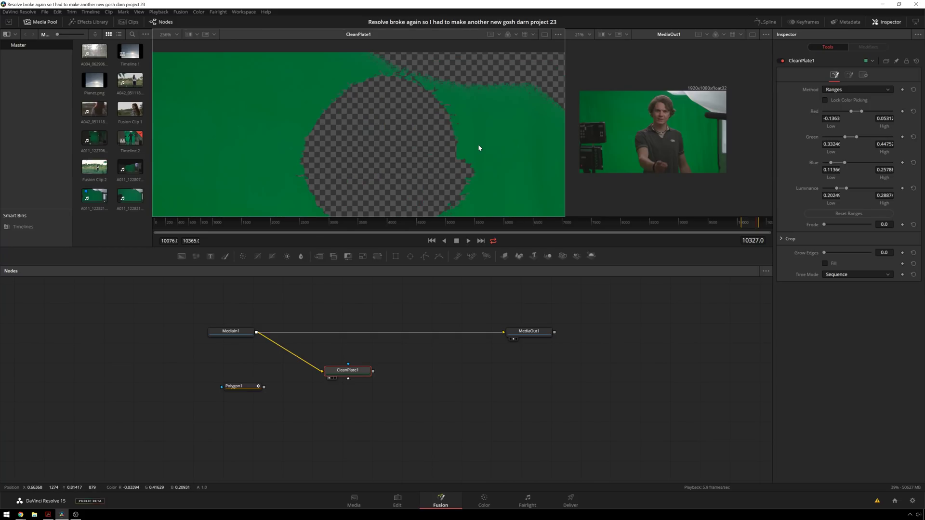
scroll(474, 169, "down", 2)
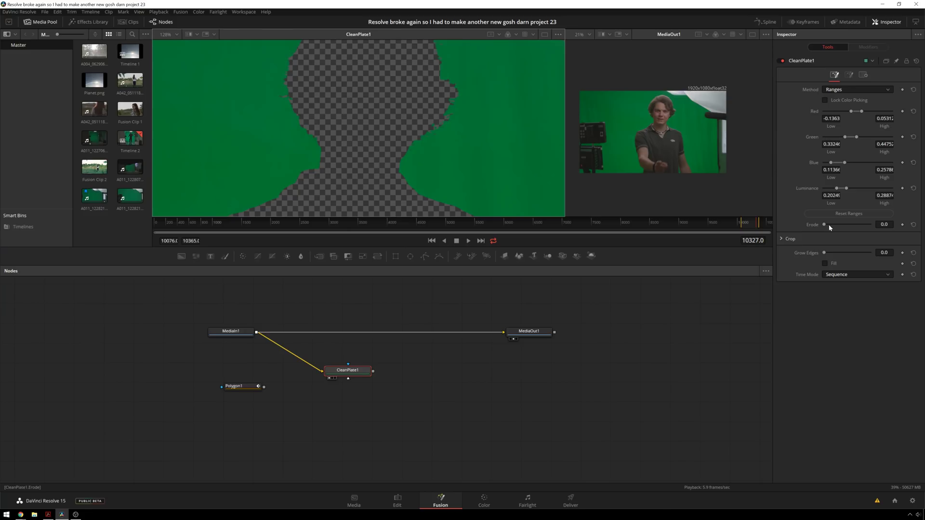
left_click_drag(824, 224, 829, 228)
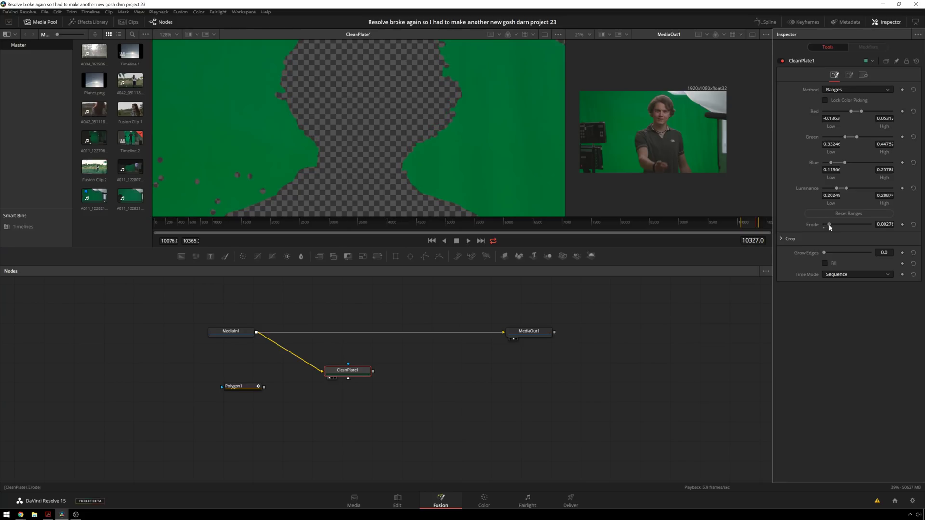
scroll(403, 102, "down", 5)
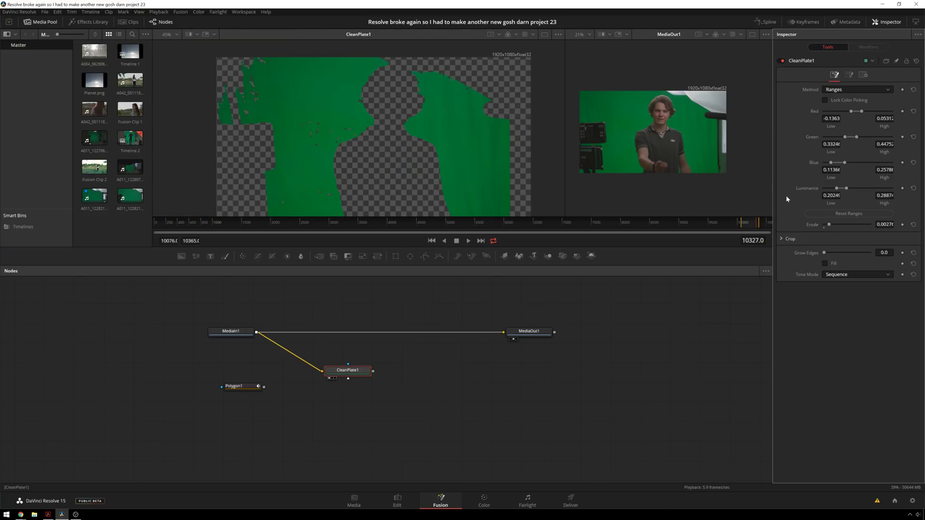
left_click_drag(827, 250, 904, 244)
scroll(449, 130, "down", 2)
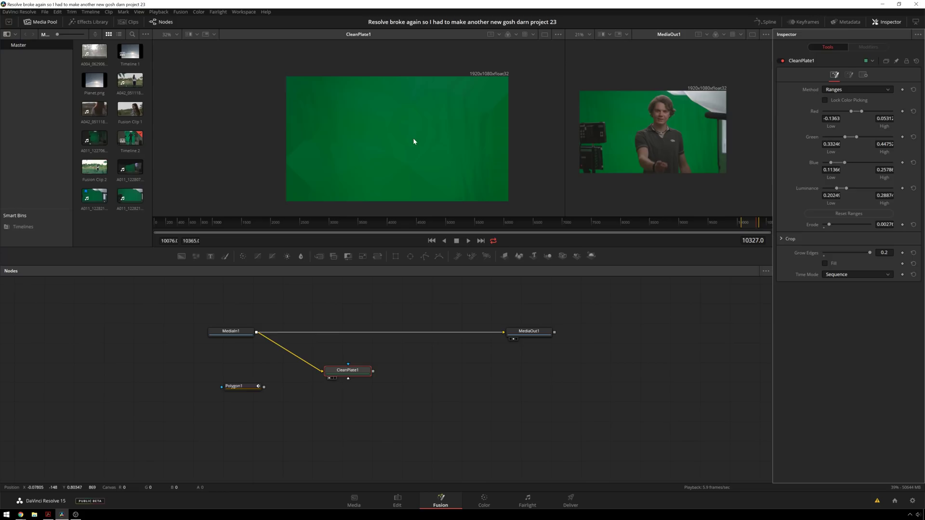
Step: Nudge CleanPlate1 left, then add a Delta Keyer onto the MediaIn1→MediaOut1 link
left_click_drag(348, 371, 329, 371)
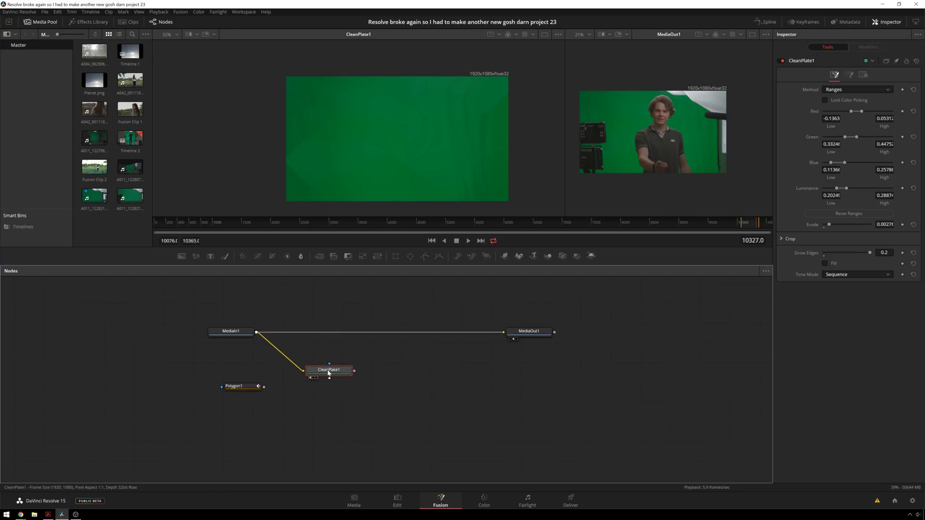
key("shift+space")
type("clean")
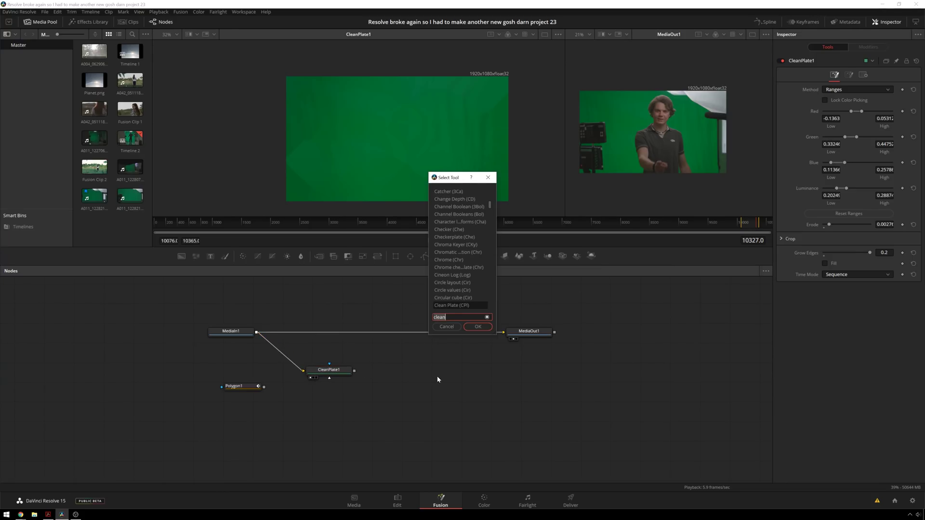
key("BackSpace")
key("BackSpace")
key("BackSpace")
key("BackSpace")
key("BackSpace")
type("delta")
key("Return")
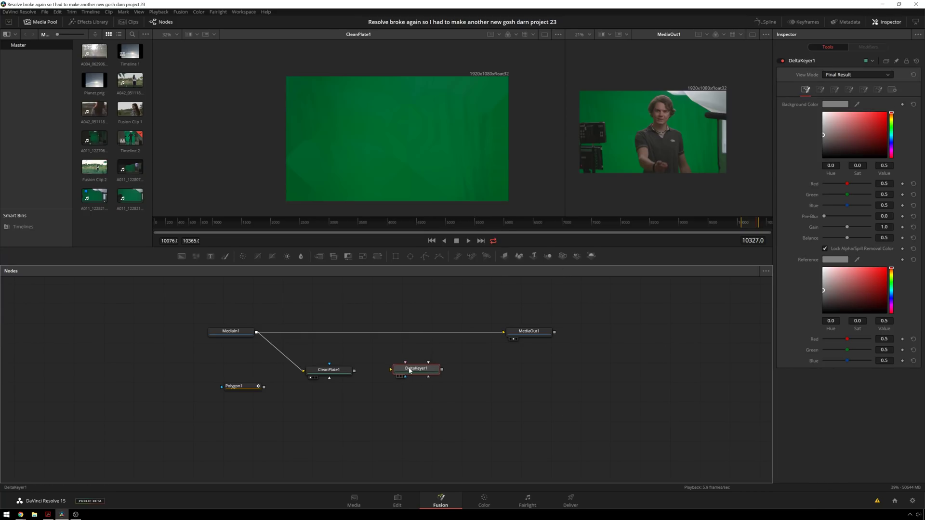
left_click_drag(410, 370, 365, 333)
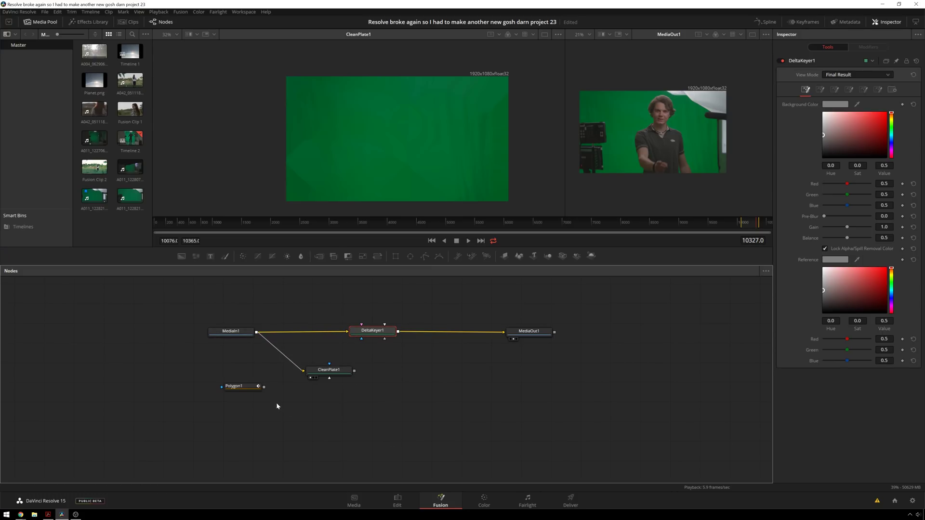
Step: Wire Polygon1 and CleanPlate1 (Clean Plate input) into DeltaKeyer1 and view its result
left_click_drag(264, 387, 366, 339)
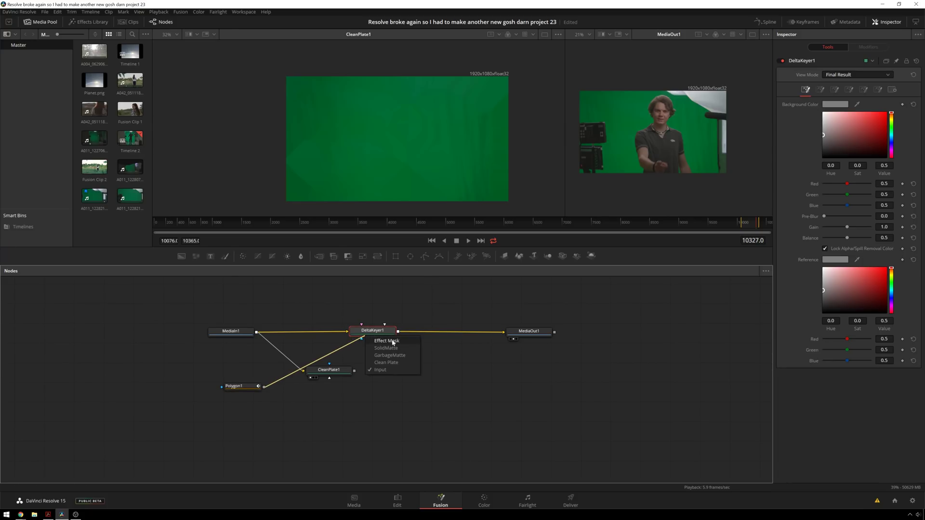
left_click(402, 362)
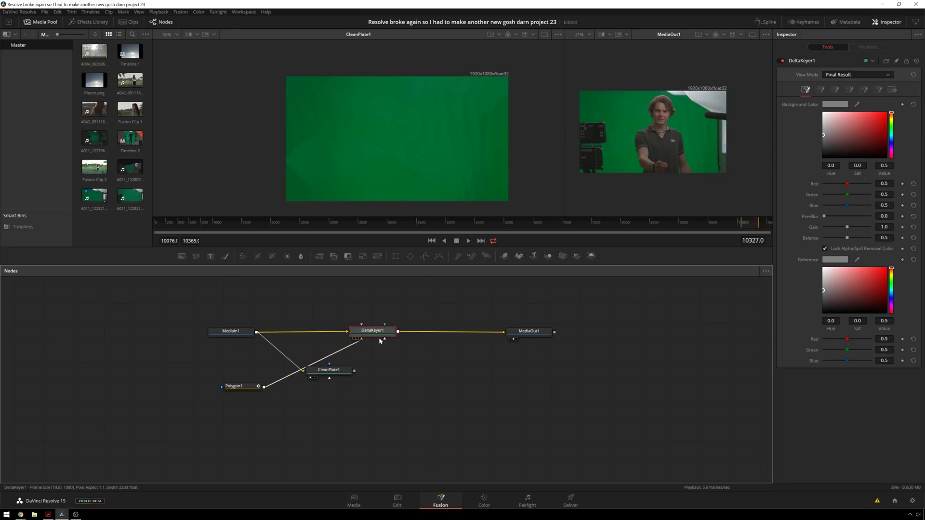
key("1")
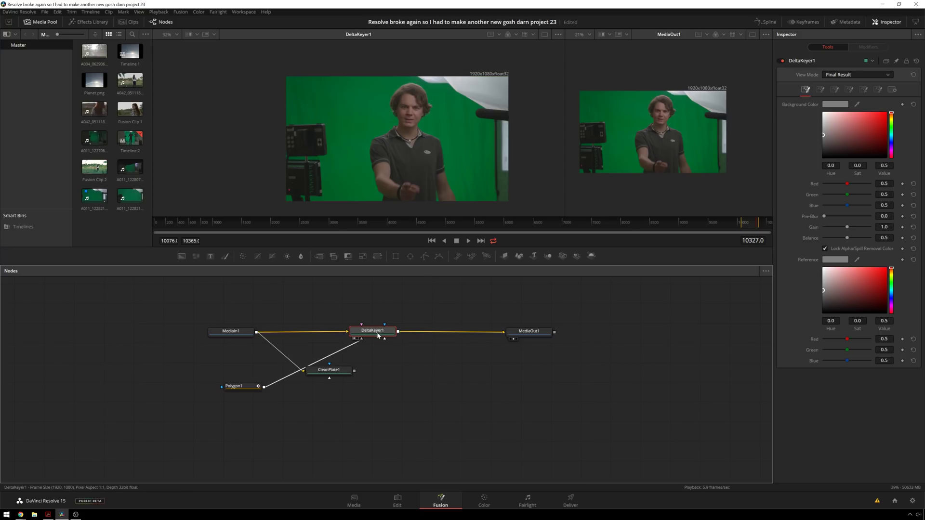
left_click_drag(355, 370, 375, 333)
left_click(396, 359)
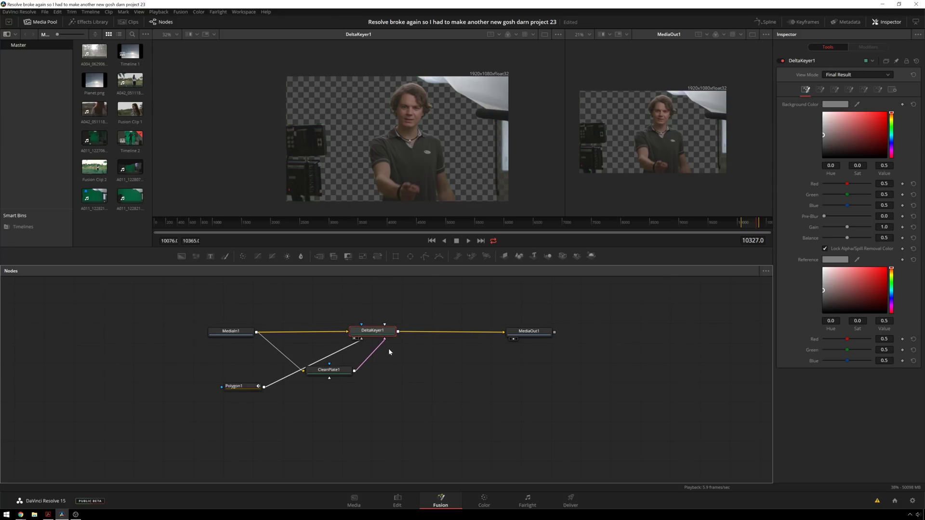
left_click_drag(251, 386, 361, 333)
Step: Reconnect Polygon1 to DeltaKeyer1, enlarge the viewers and try inverting the mask
left_click(261, 373)
left_click(400, 354)
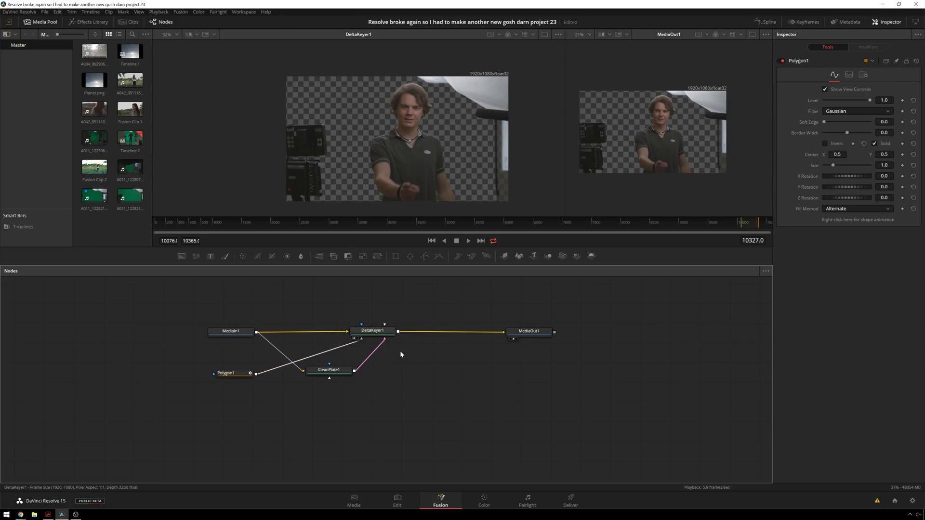
left_click(238, 375)
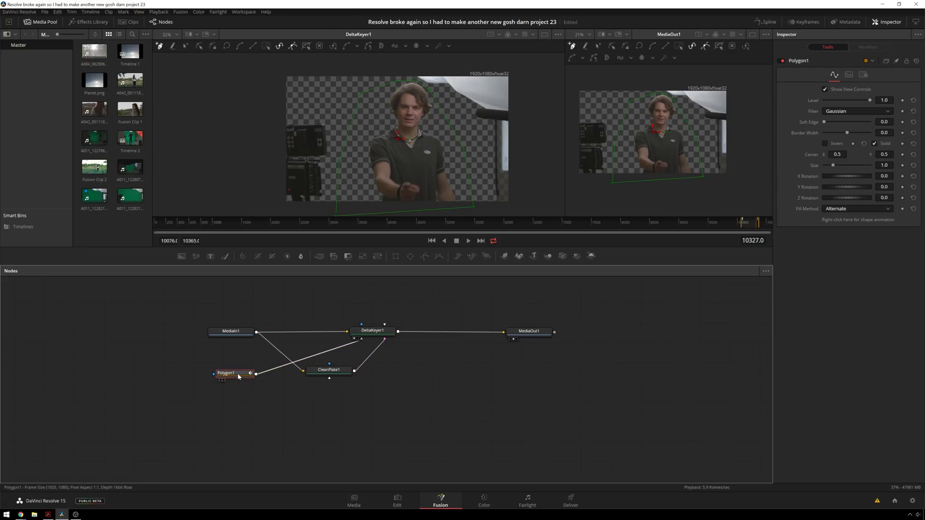
left_click_drag(347, 216, 335, 222)
left_click(337, 216)
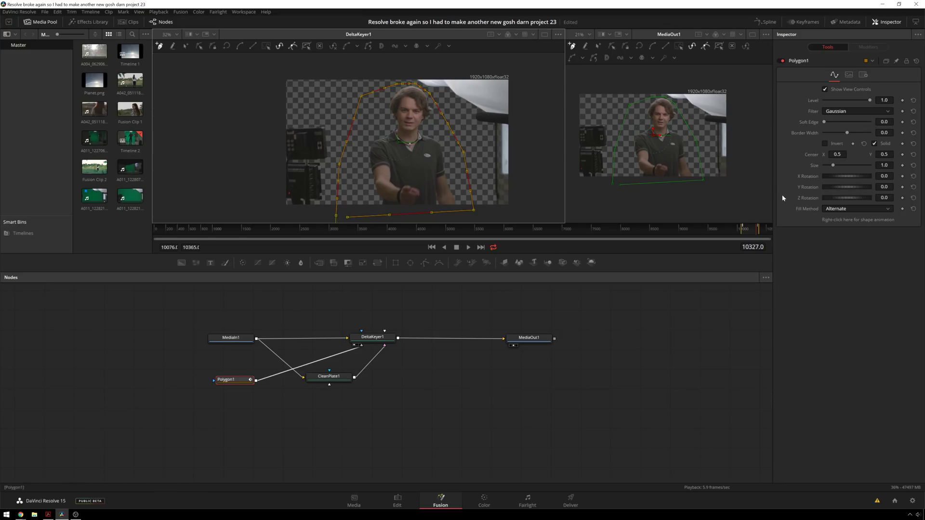
left_click(828, 143)
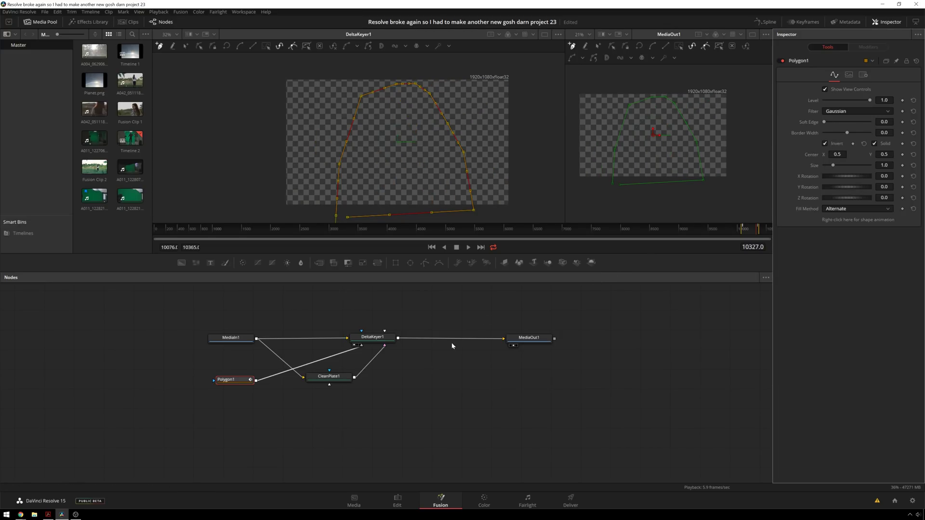
Step: Attach Polygon1 to the mask input, close the shape at its first point, and invert it
left_click_drag(372, 337, 387, 334)
mouse_move(375, 343)
left_mouse_down()
mouse_move(264, 373)
mouse_move(376, 344)
left_mouse_up()
left_click(246, 382)
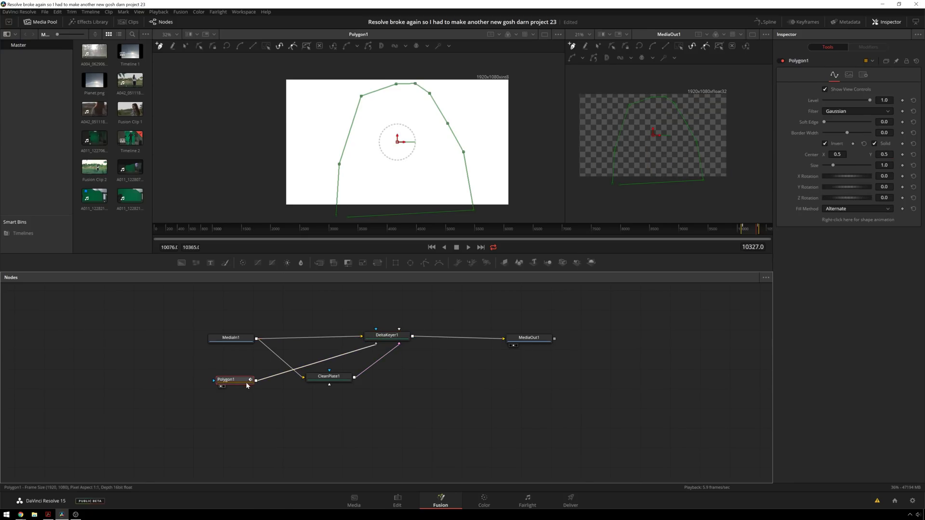
left_click(825, 143)
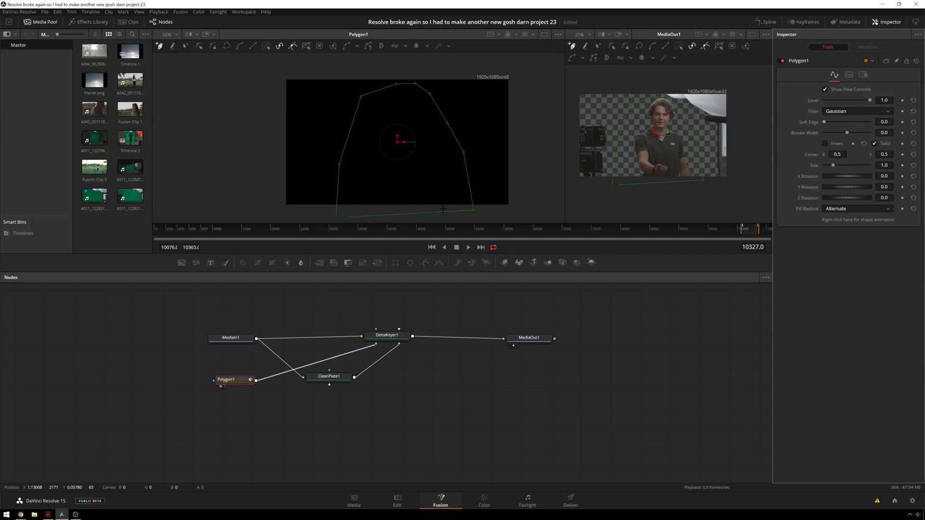
left_click(335, 213)
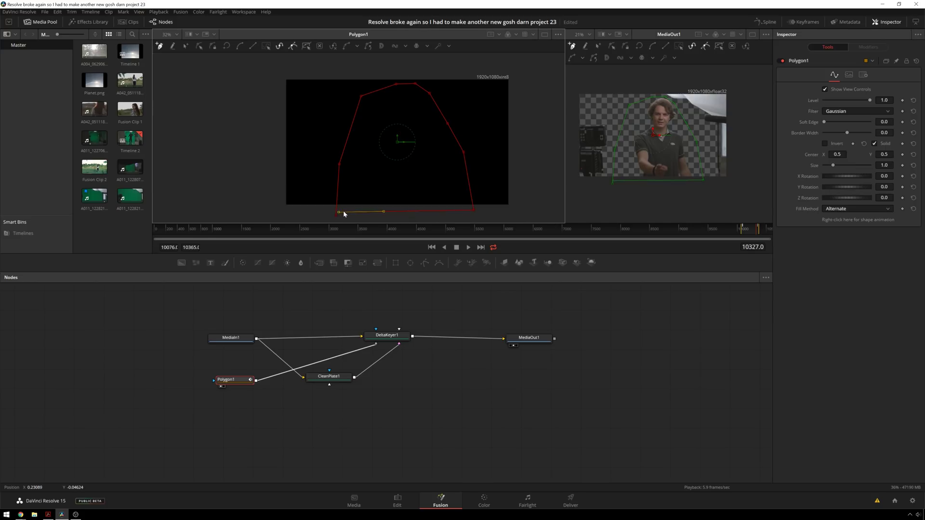
left_click_drag(336, 214, 339, 215)
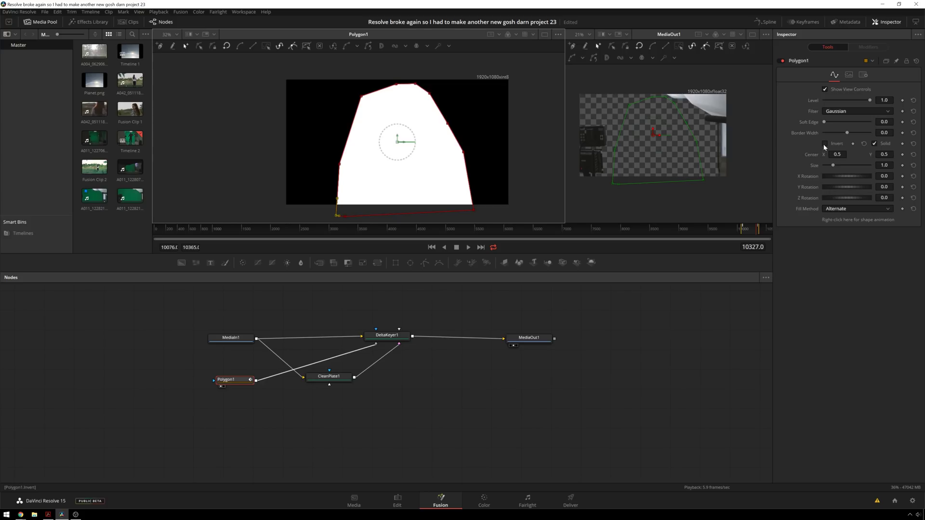
left_click(824, 144)
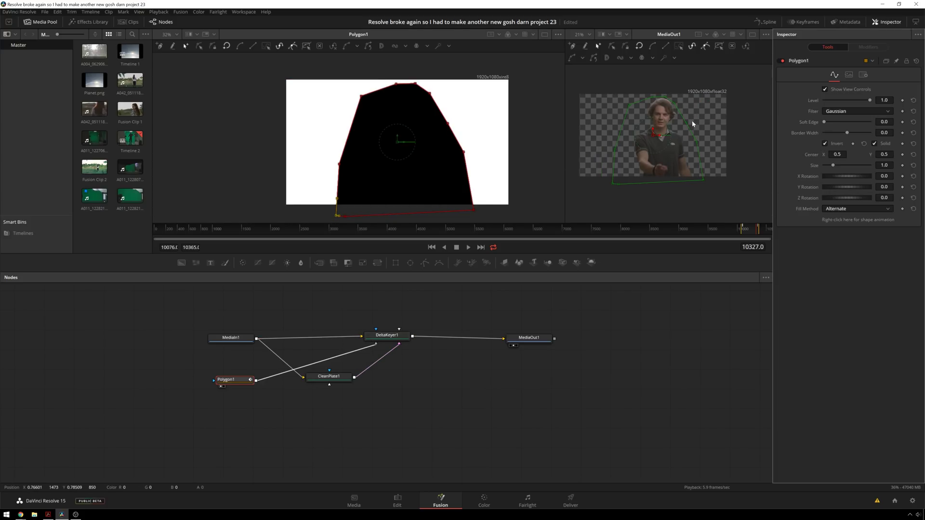
Step: Inspect DeltaKeyer1's key around the face, then set its View Mode to Status
left_click_drag(387, 335, 420, 112)
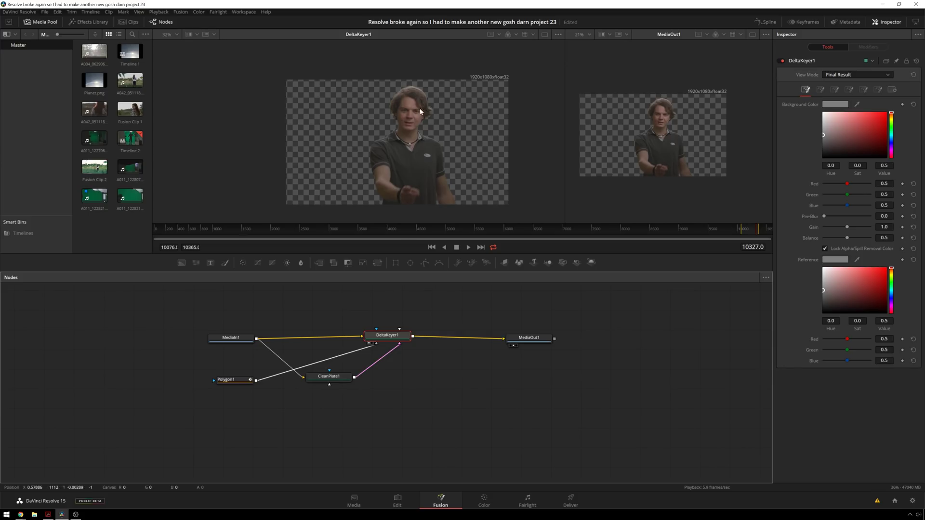
scroll(418, 110, "up", 5)
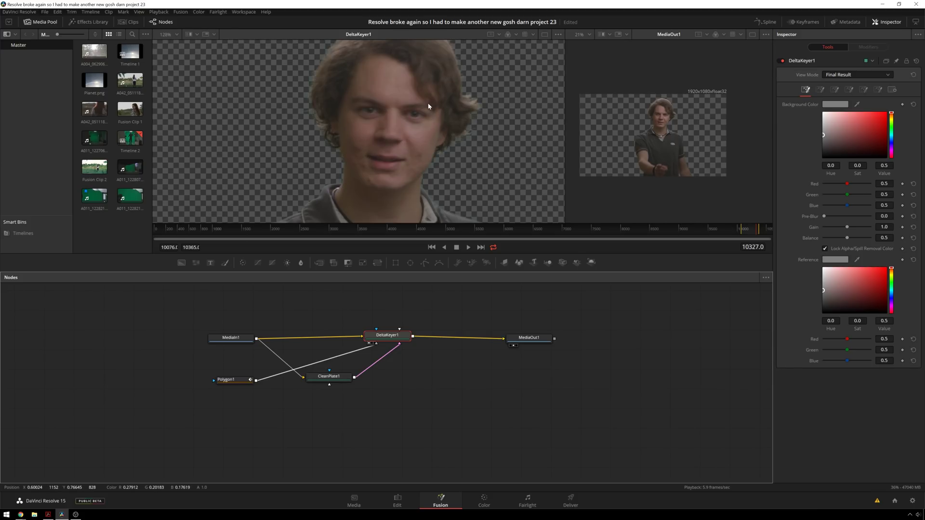
scroll(428, 103, "up", 1)
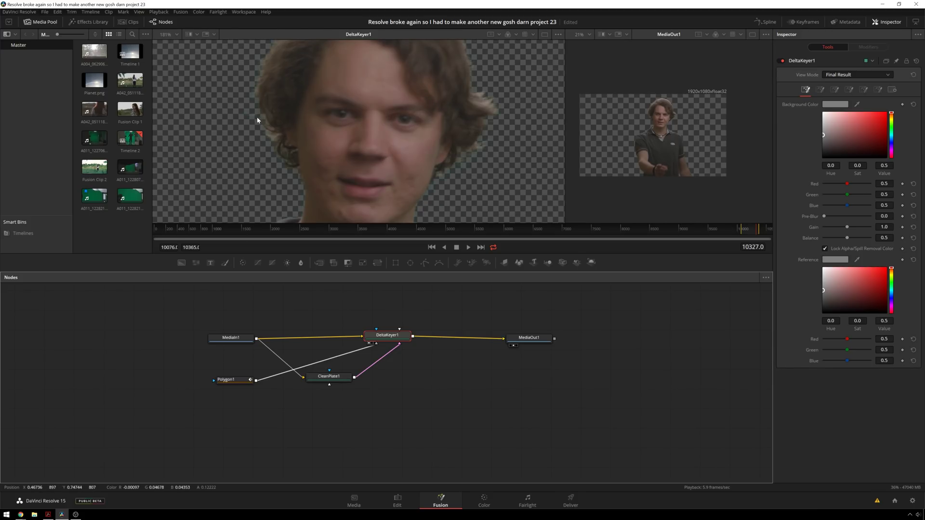
left_click_drag(477, 152, 415, 151)
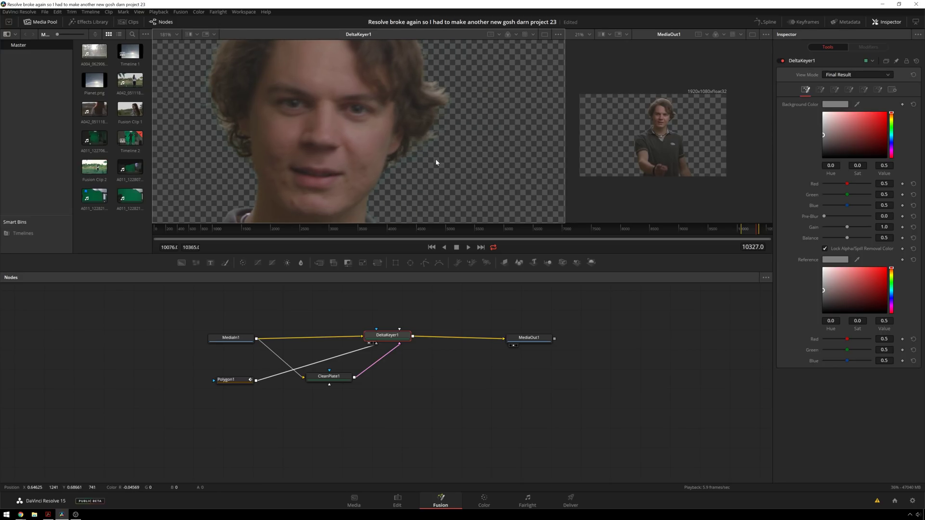
scroll(423, 135, "down", 2)
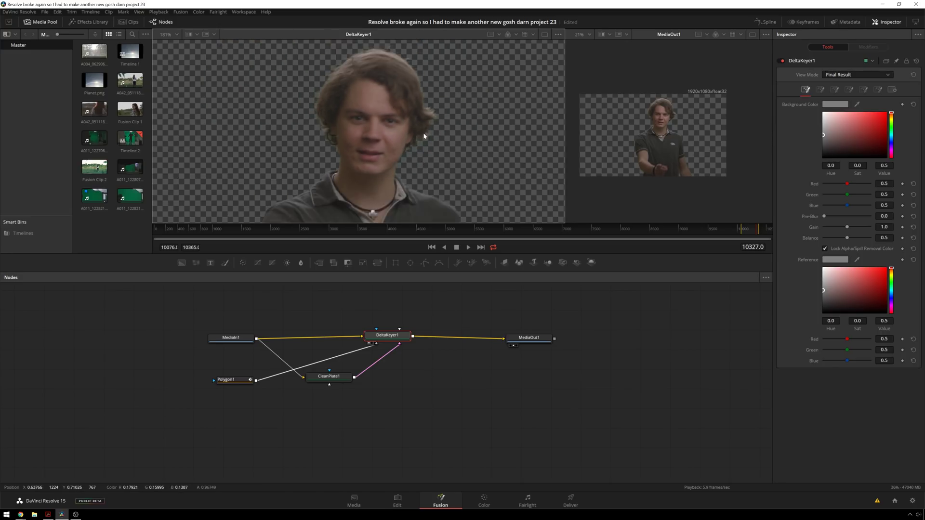
scroll(423, 135, "down", 5)
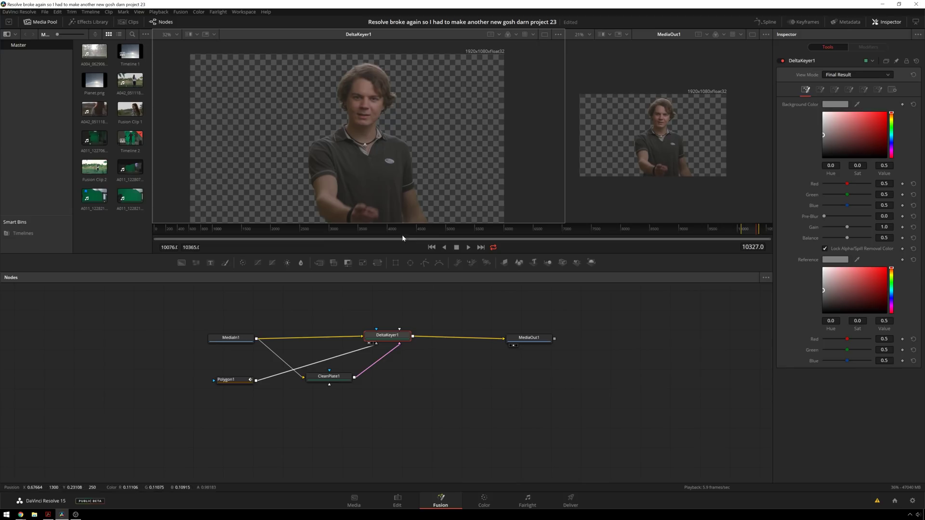
left_click(860, 75)
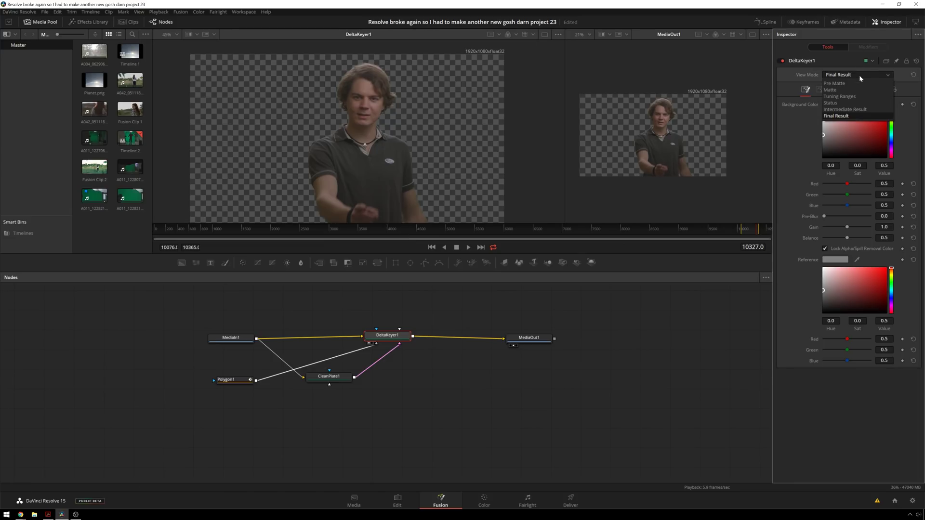
left_click(860, 102)
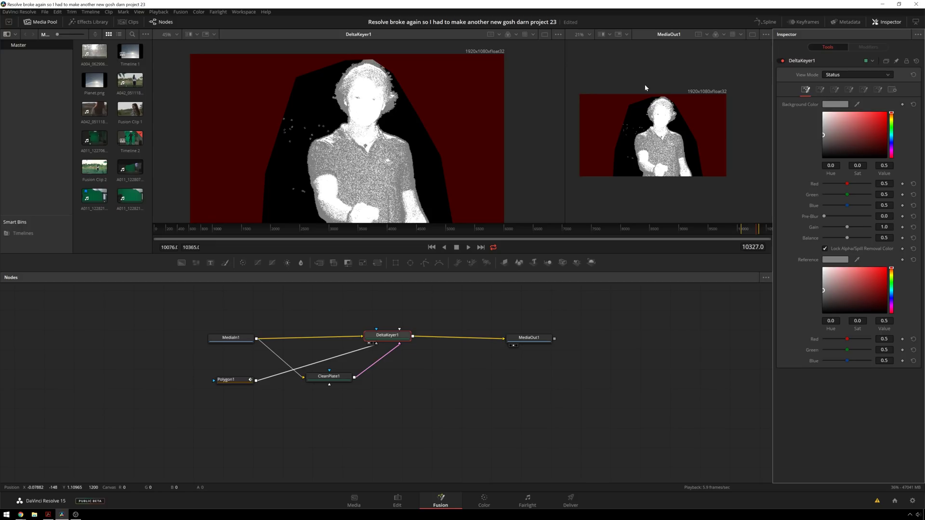
Step: Set the Delta Keyer thresholds to High 0.931 and Low 0.063, and nudge Clean Foreground
left_click(831, 95)
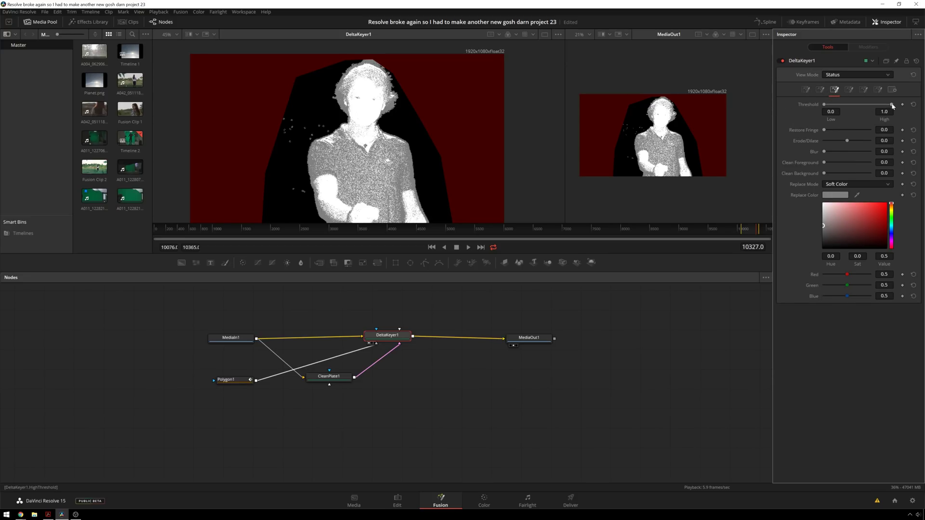
left_click_drag(893, 106, 889, 105)
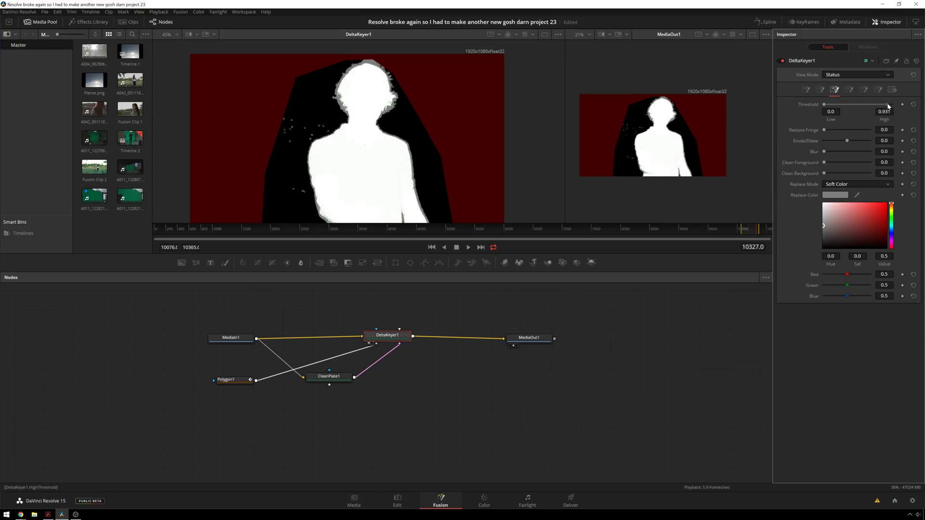
left_click_drag(829, 105, 829, 131)
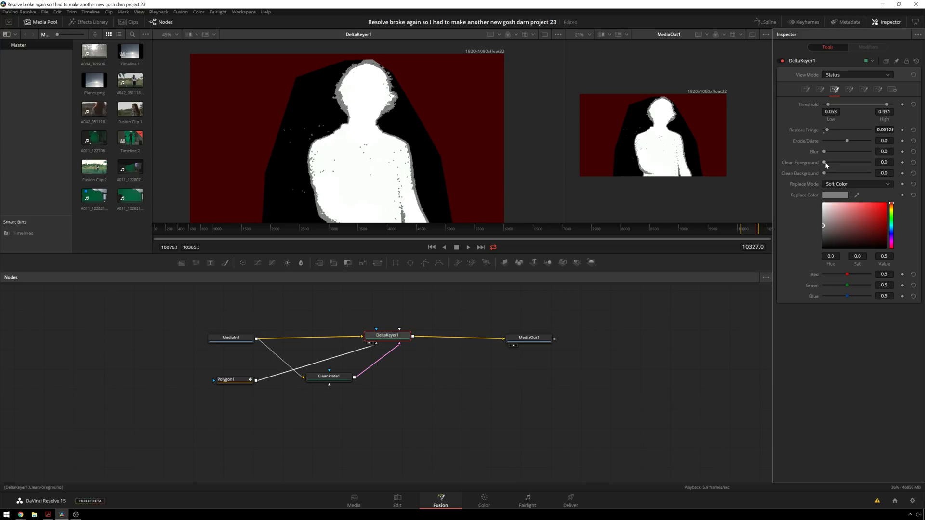
left_click_drag(825, 162, 829, 172)
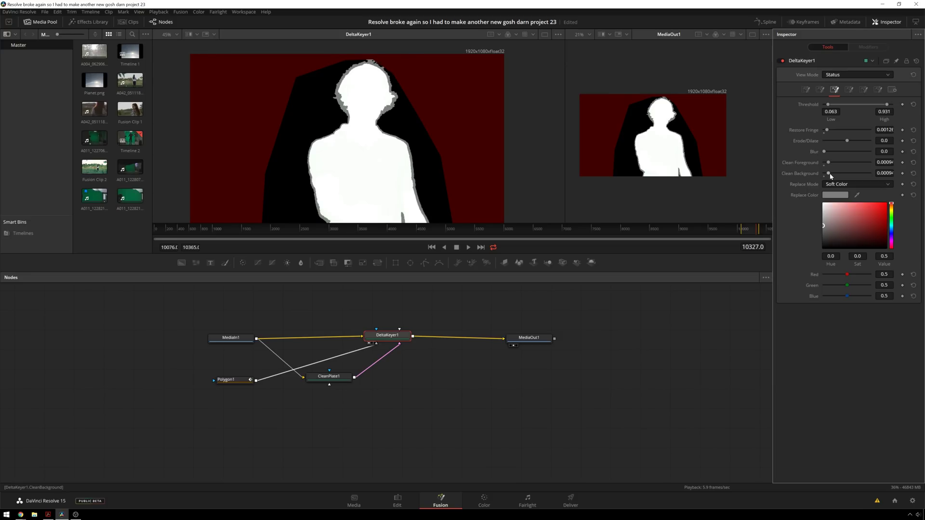
Step: Switch the keyer View Mode back to Final Result
left_click(841, 74)
left_click(837, 119)
left_click(841, 75)
left_click(836, 116)
scroll(461, 90, "up", 5)
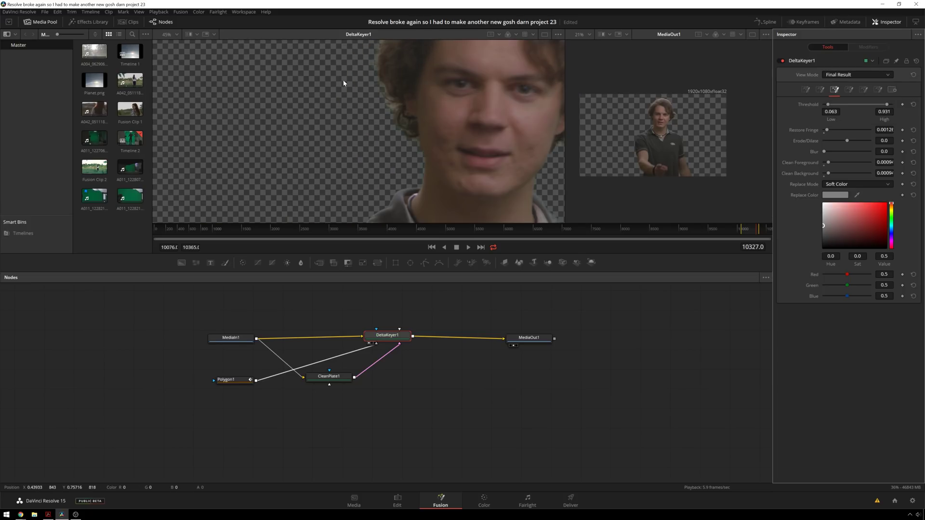
scroll(385, 126, "down", 5)
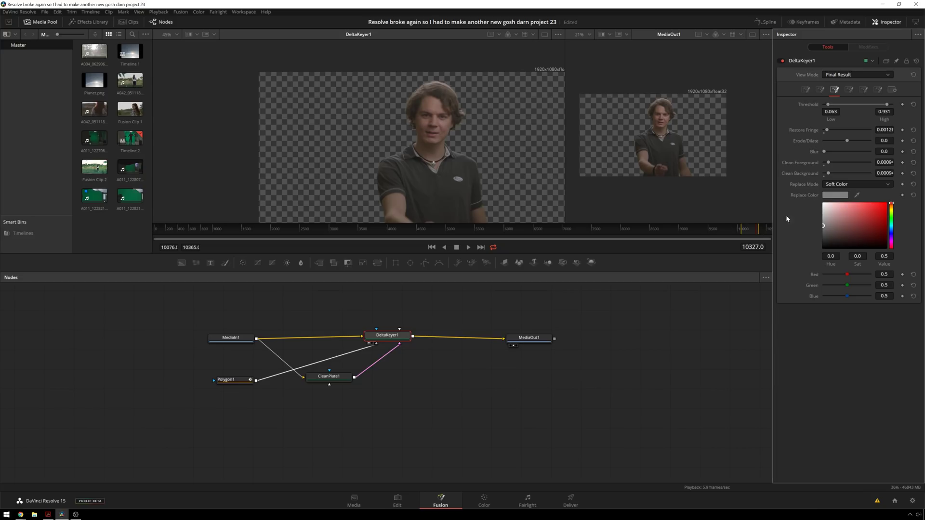
Step: Add a Merge node after DeltaKeyer1, moving MediaOut1 right to make room
left_click_drag(525, 334, 541, 333)
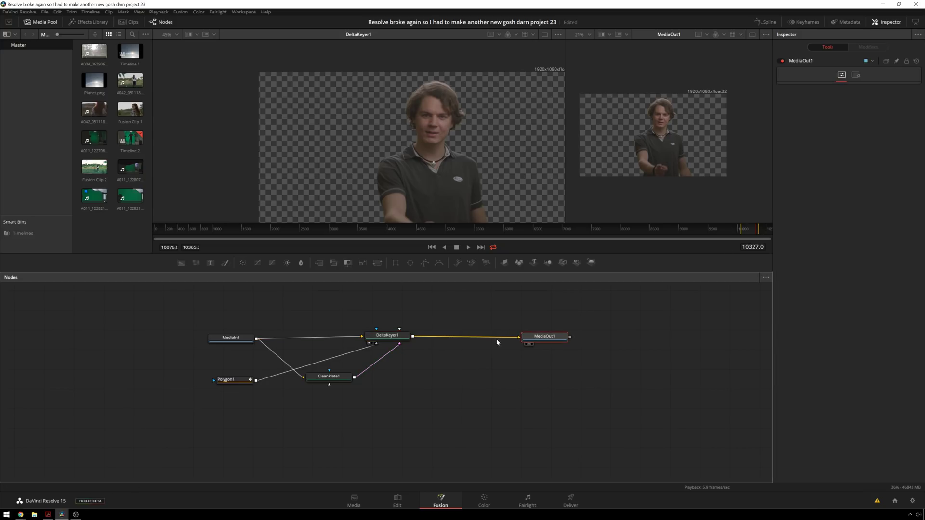
key("shift+space")
type("delt")
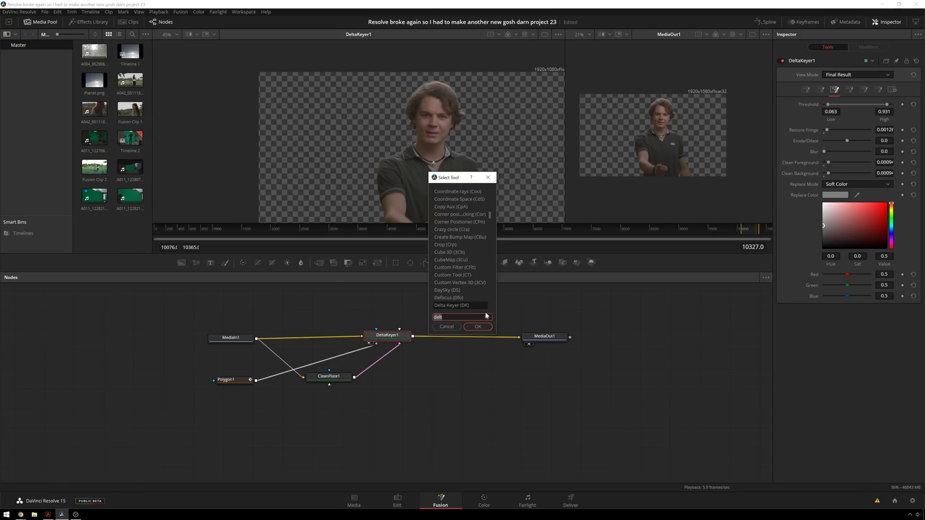
key("BackSpace")
key("BackSpace")
key("BackSpace")
key("BackSpace")
type("merge")
key("Return")
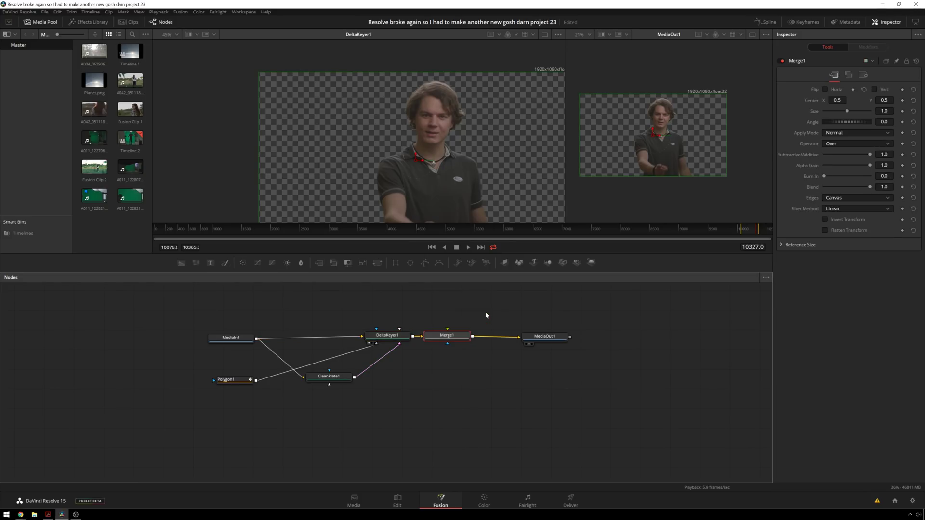
left_click_drag(447, 336, 473, 343)
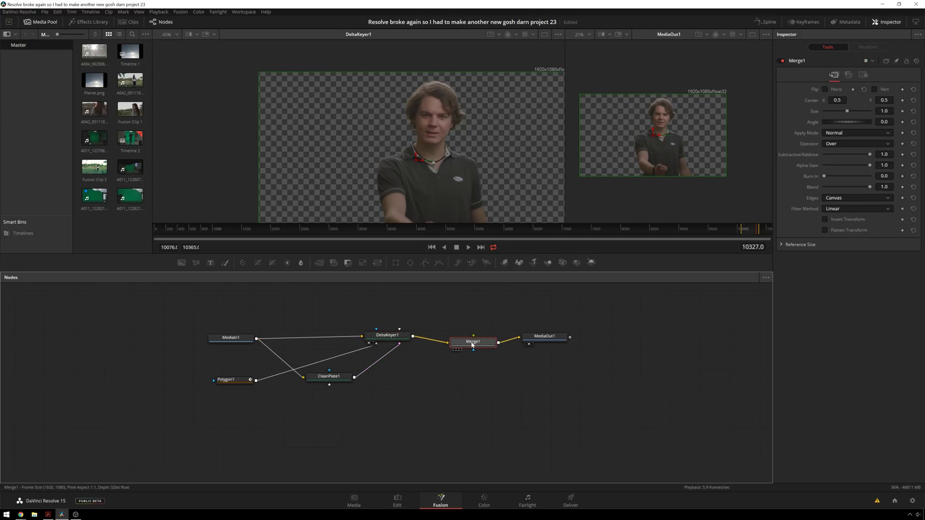
Step: Add a Background node and set its colour to near-white (0.921)
key("shift+space")
type("merg")
key("BackSpace")
key("BackSpace")
key("BackSpace")
key("BackSpace")
type("bg")
key("Return")
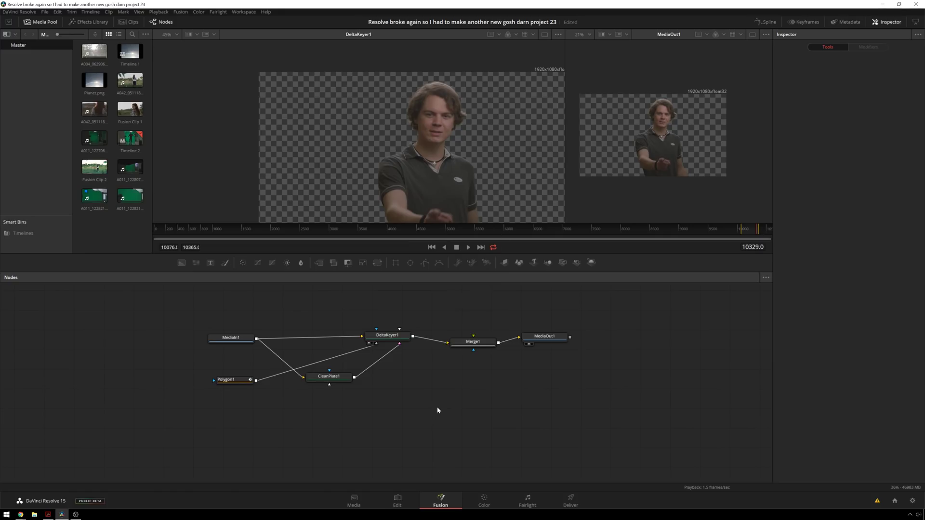
left_click_drag(829, 131, 824, 134)
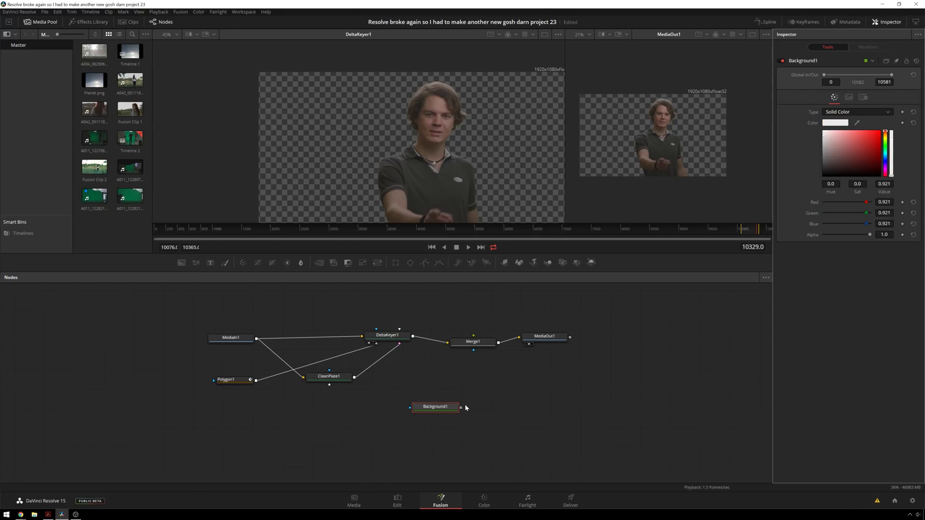
Step: Wire Background1 into Merge1's background input and the keyed image into its foreground
left_click_drag(461, 408, 491, 365)
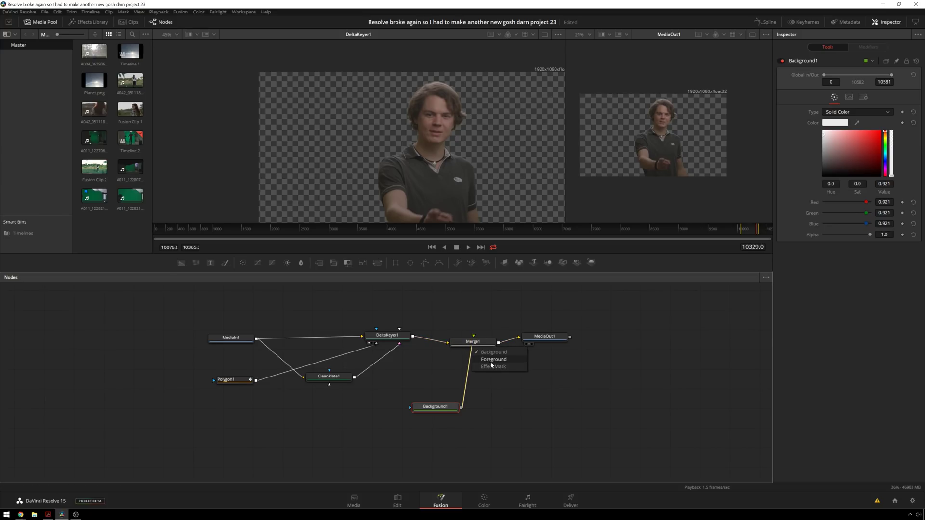
left_click(494, 353)
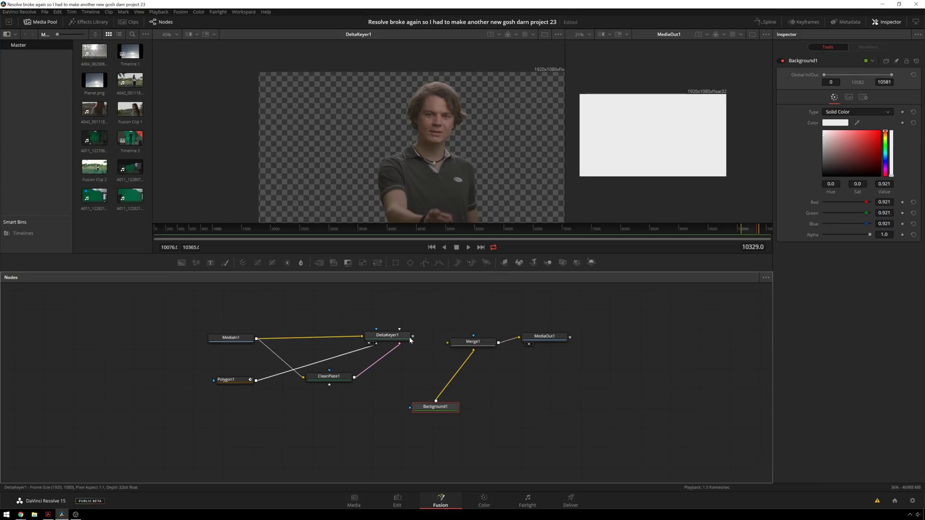
left_click_drag(412, 338, 472, 356)
scroll(679, 119, "up", 2)
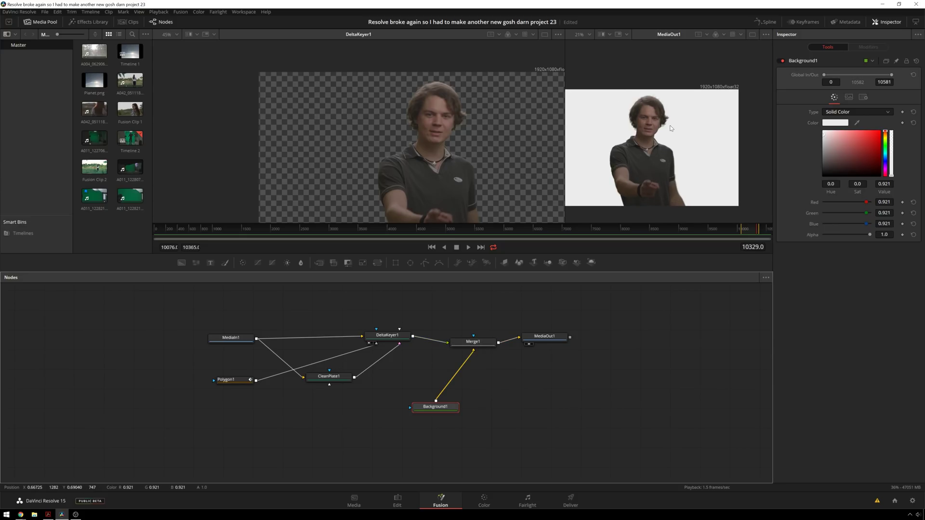
scroll(692, 126, "up", 1)
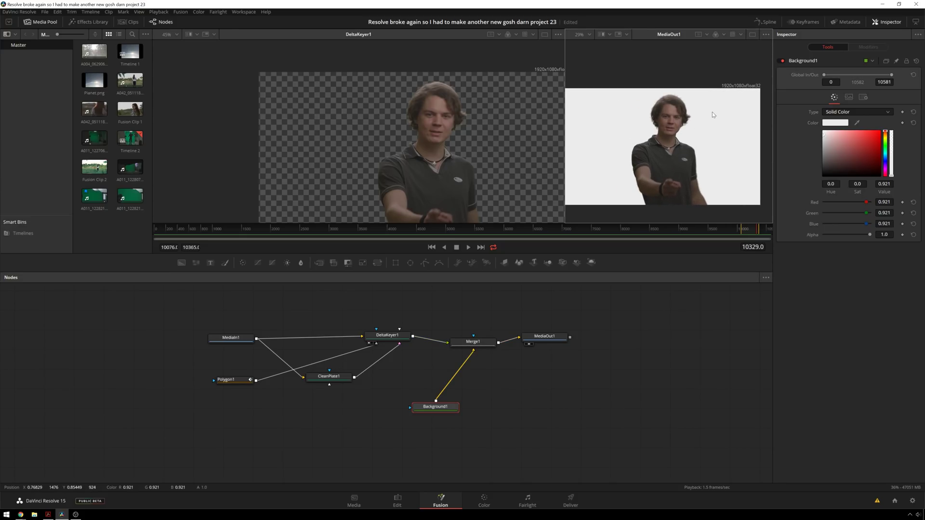
scroll(612, 164, "up", 10)
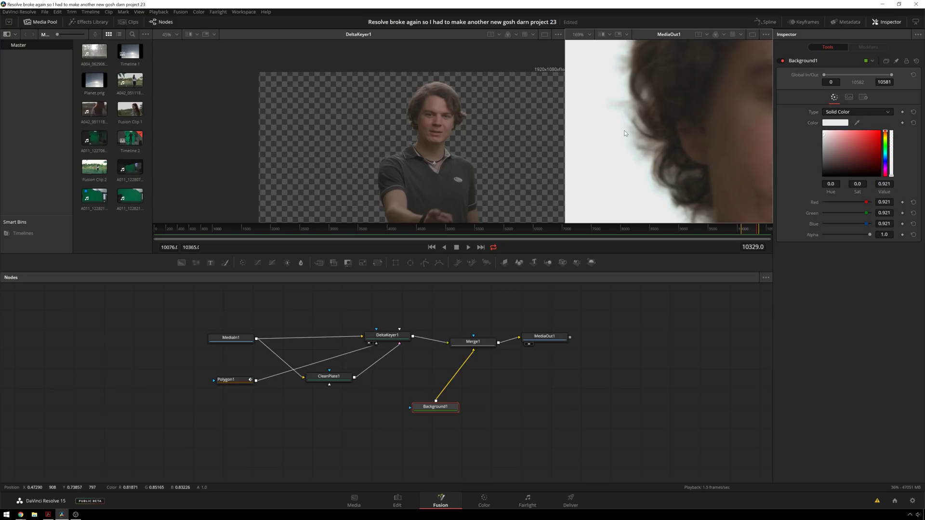
left_click(387, 336)
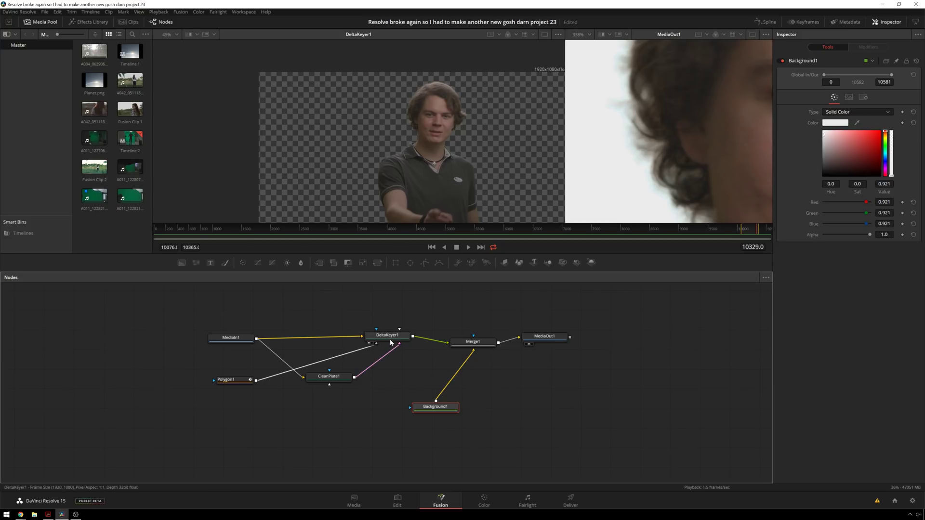
Step: Set DeltaKeyer1's fringe Green/Magenta to -0.07, Blue/Yellow to 0.024 and Fringe Gamma to 0.78
scroll(412, 128, "up", 7)
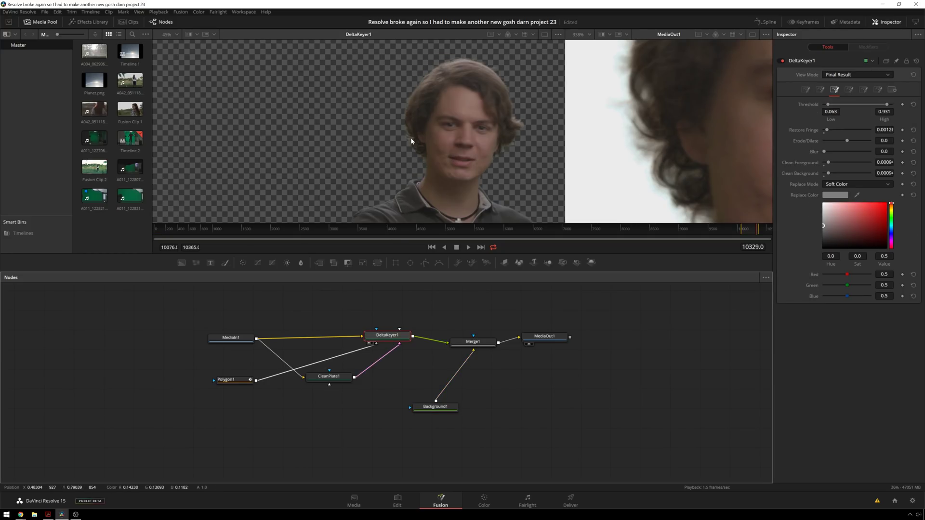
left_click(849, 90)
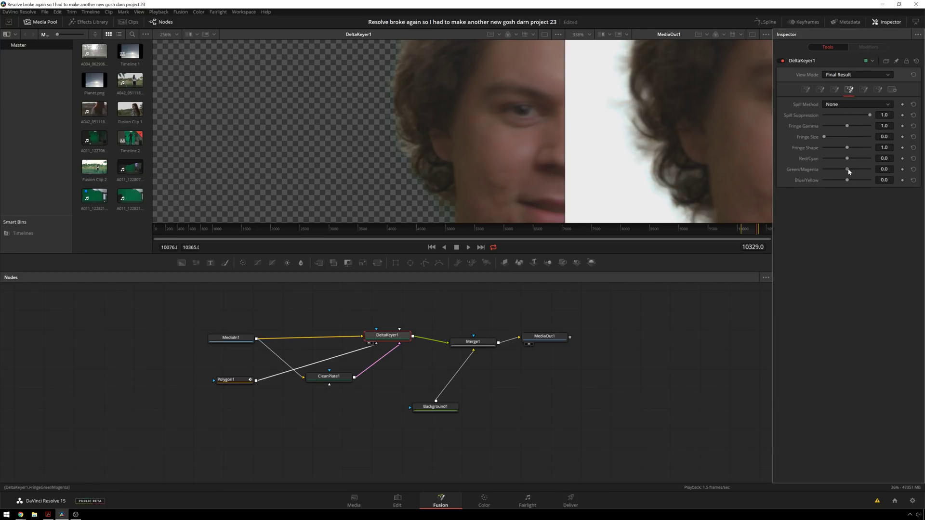
left_click_drag(847, 169, 830, 177)
left_click_drag(847, 180, 850, 182)
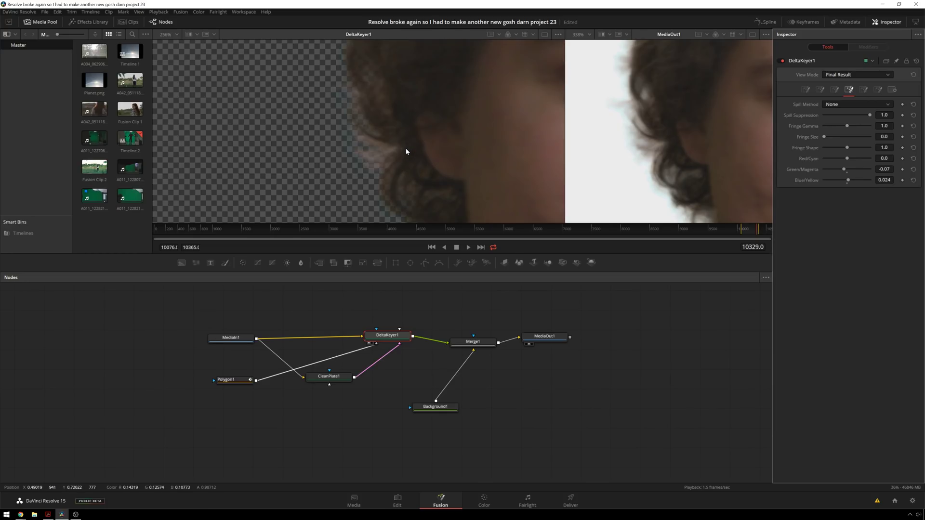
scroll(407, 120, "up", 3)
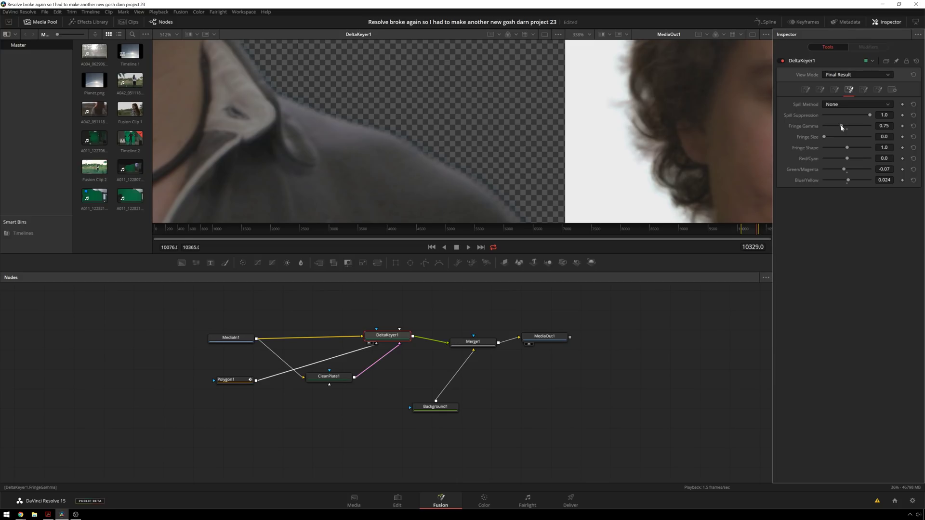
left_click_drag(842, 127, 842, 127)
Step: Zoom and pan the viewers, then play the clip to check the key edges
scroll(304, 114, "down", 10)
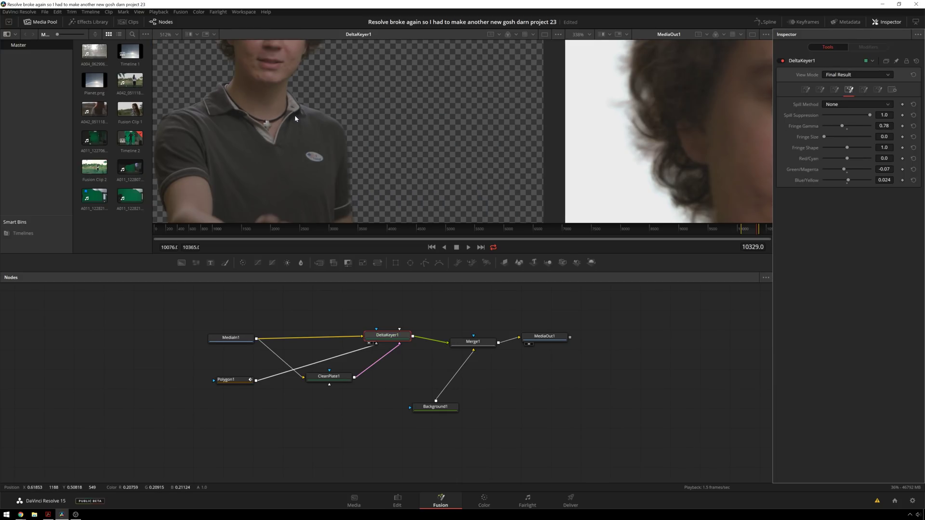
key("ctrl+z")
scroll(684, 150, "down", 4)
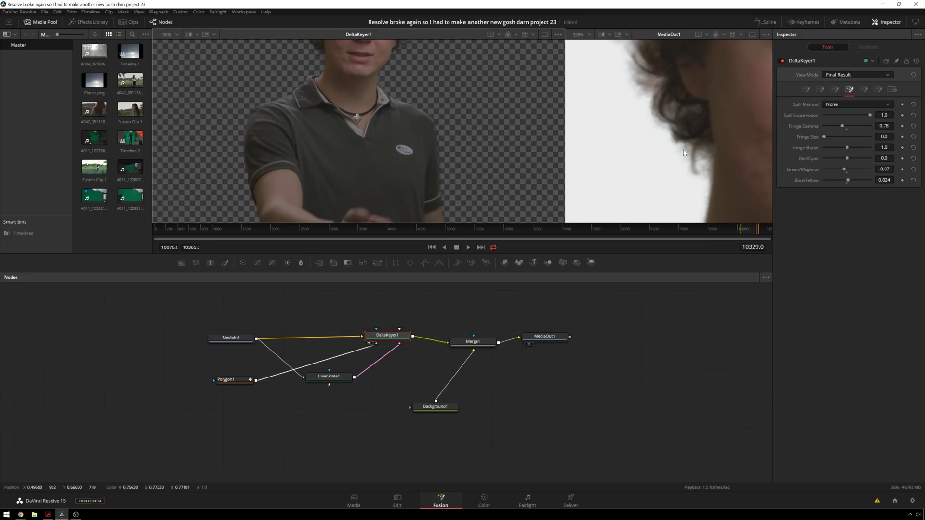
left_click_drag(687, 156, 631, 177)
scroll(632, 178, "up", 2)
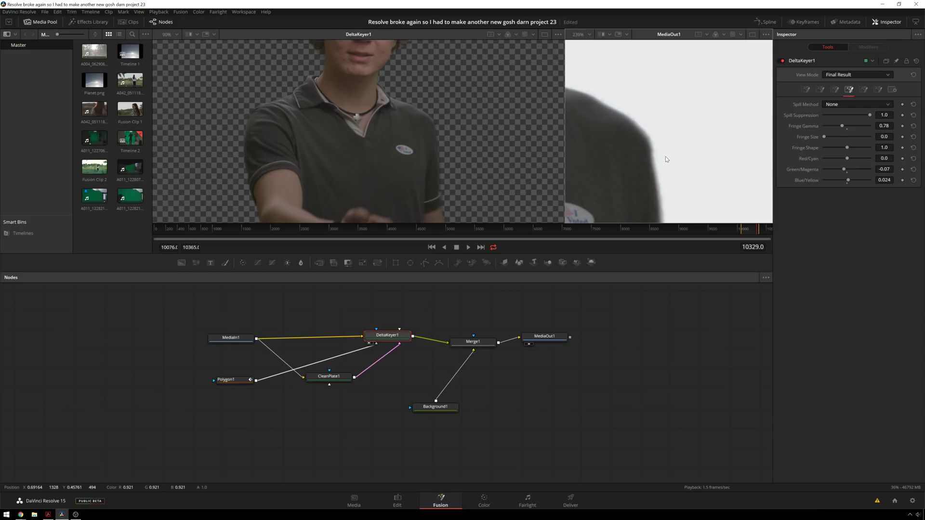
key("space")
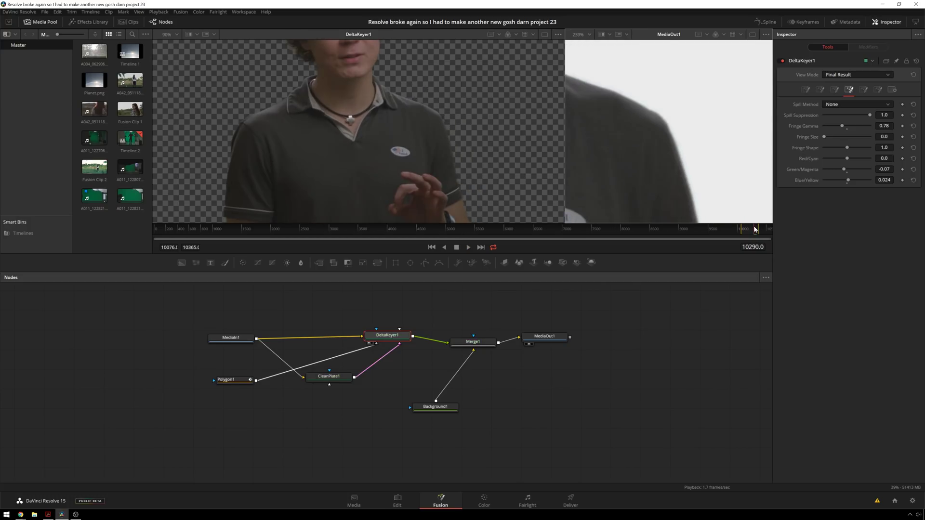
Step: Stop playback and tidy the graph: Polygon1 above DeltaKeyer1, CleanPlate1 nudged, Background1 under Merge1
scroll(659, 124, "down", 2)
key("space")
scroll(659, 124, "down", 6)
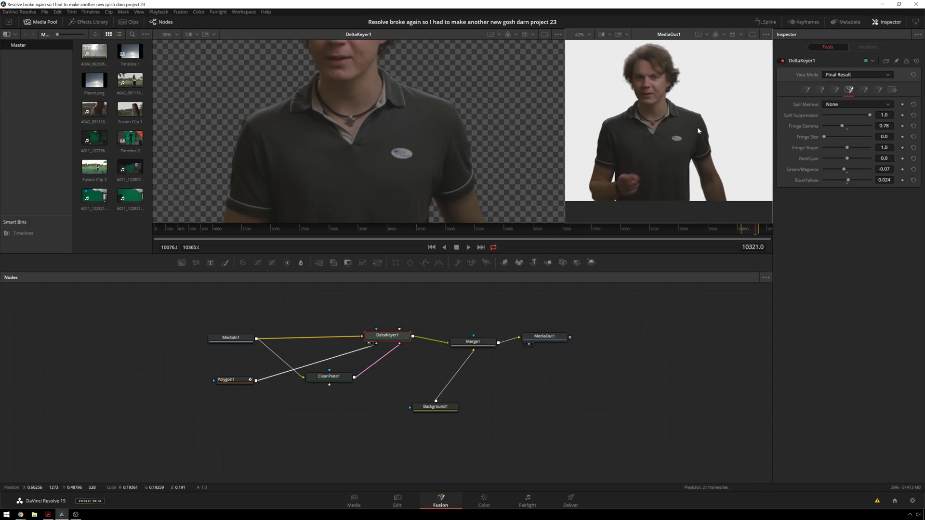
scroll(709, 155, "up", 1)
scroll(708, 155, "down", 1)
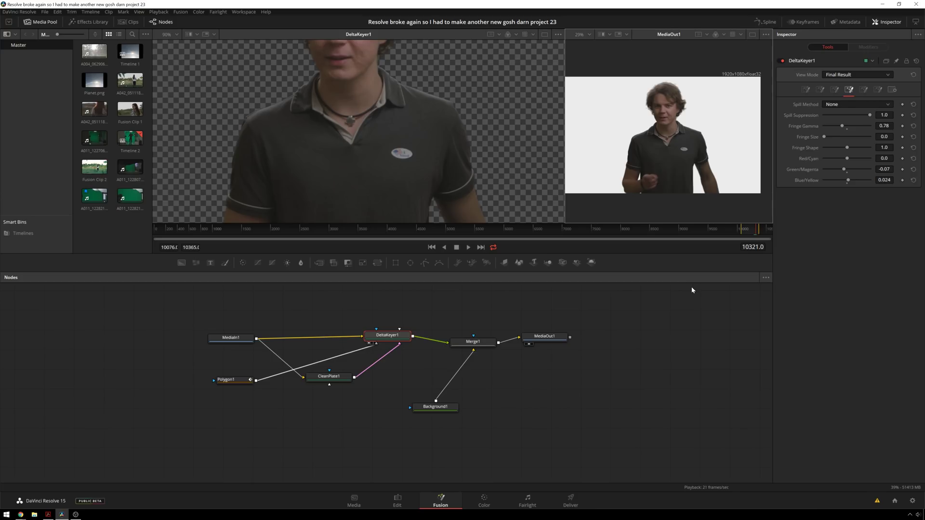
left_click(240, 388)
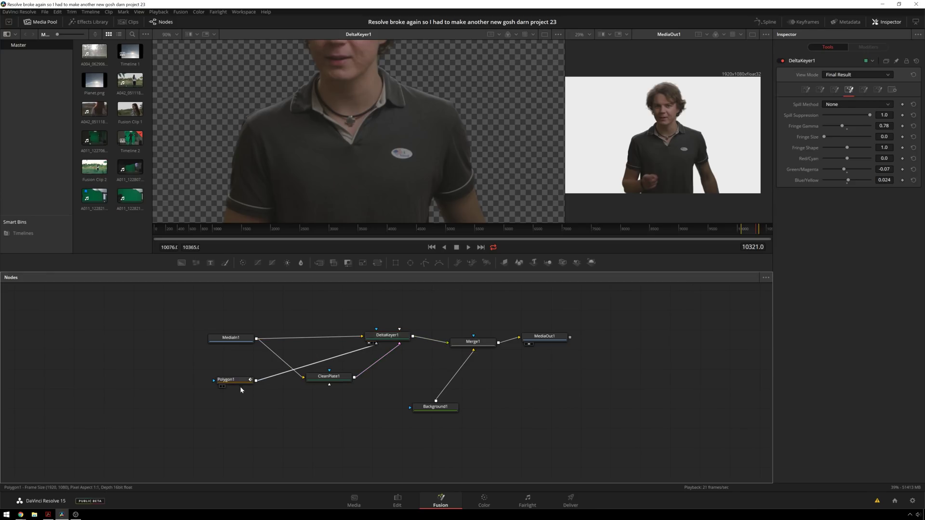
left_click_drag(241, 385, 333, 323)
left_click_drag(328, 376, 316, 373)
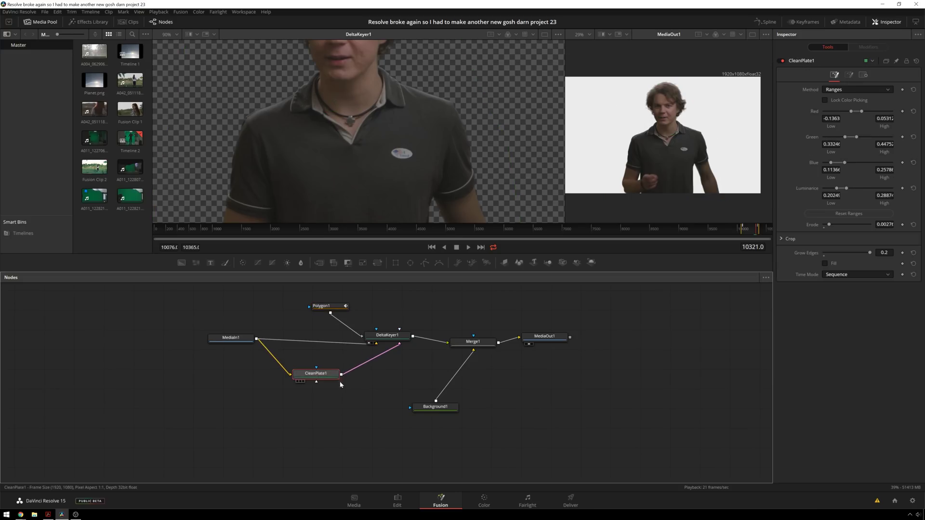
left_click_drag(436, 406, 470, 386)
Step: Show the original green-screen MediaIn1 footage in the left viewer
scroll(449, 167, "down", 5)
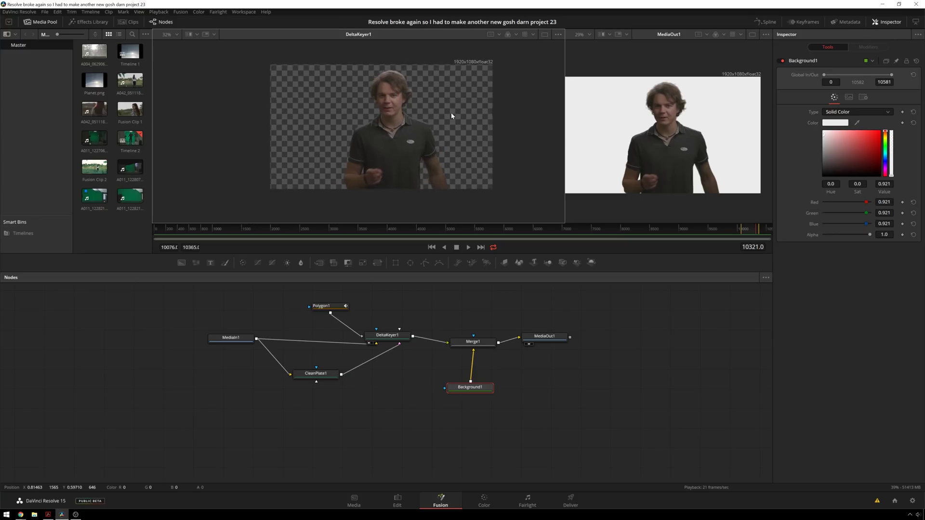
left_click_drag(449, 130, 465, 124)
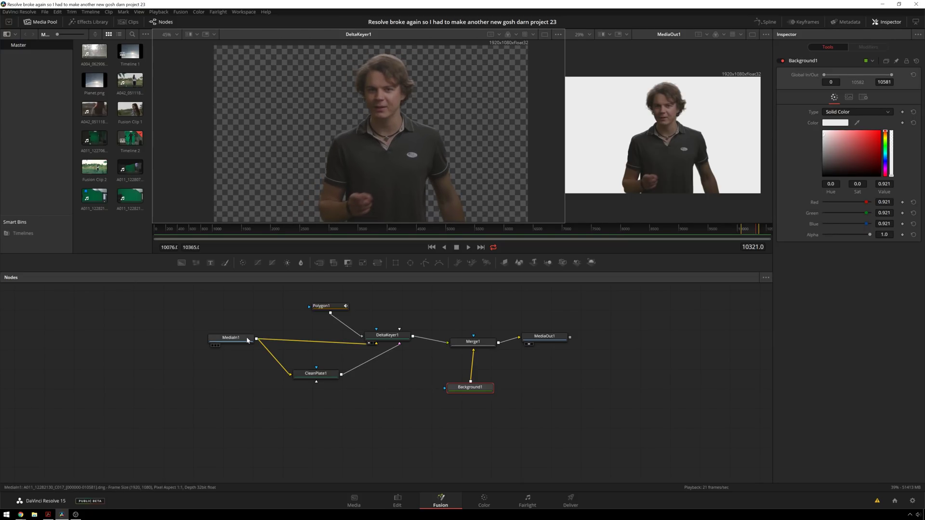
left_click_drag(246, 337, 335, 146)
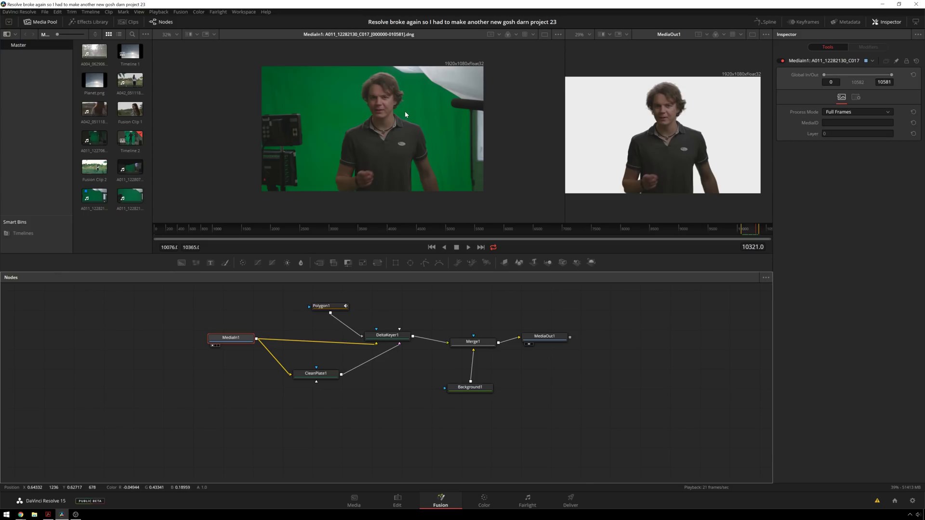
left_click(565, 414)
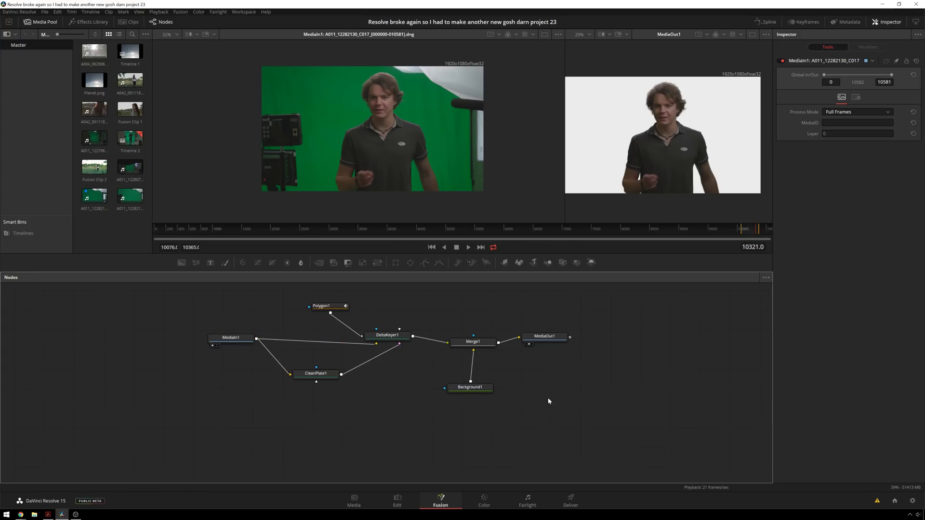
Step: On the Color page, add serial node 02 with a contrast luma curve that deepens shadows
left_click(487, 493)
key("alt+s")
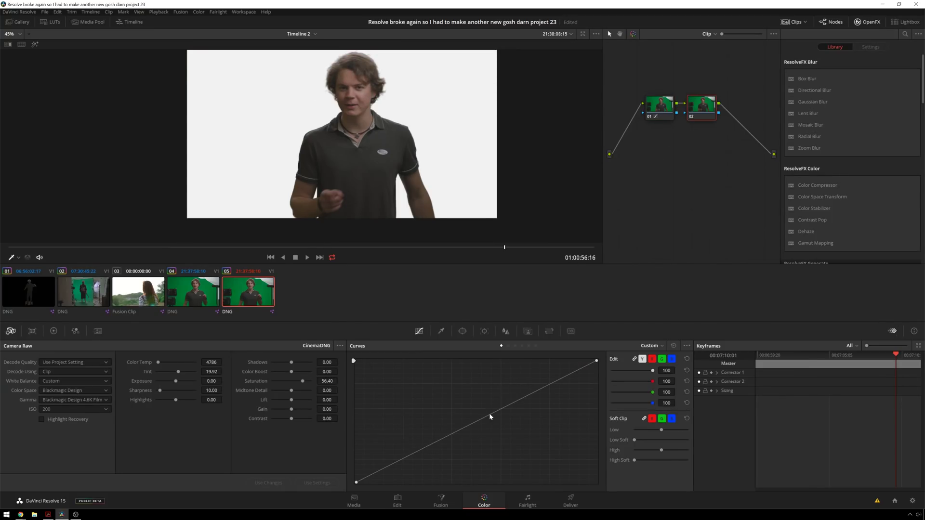
mouse_move(490, 417)
left_mouse_down()
mouse_move(487, 393)
mouse_move(490, 408)
left_mouse_up()
left_click(414, 451)
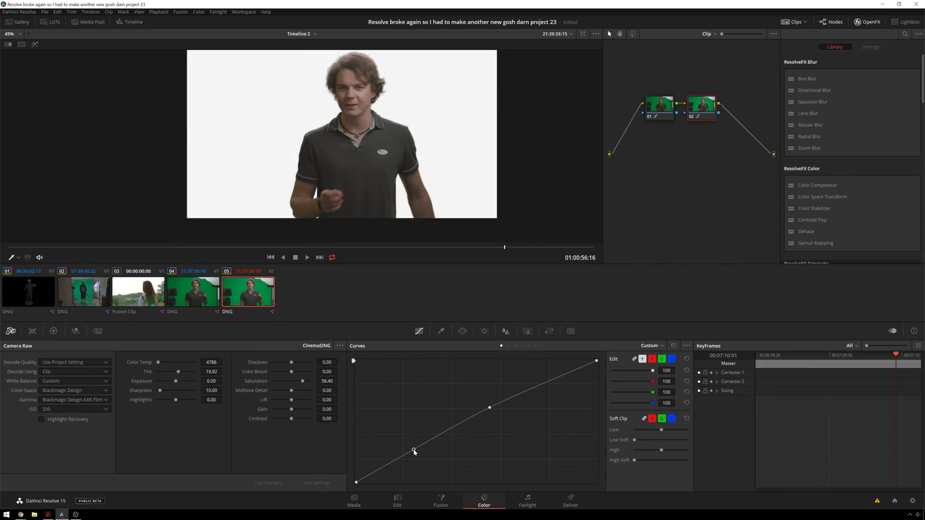
left_click_drag(371, 474, 375, 475)
Step: Add serial node 03 and fit a circle window around the face
key("alt+s")
left_click(462, 331)
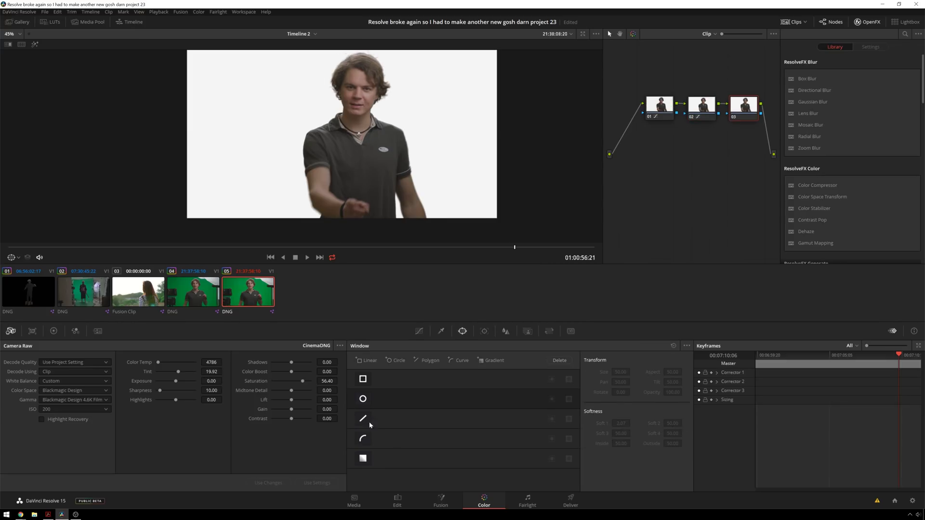
left_click(363, 399)
left_click_drag(389, 134, 391, 100)
left_click_drag(362, 145, 393, 92)
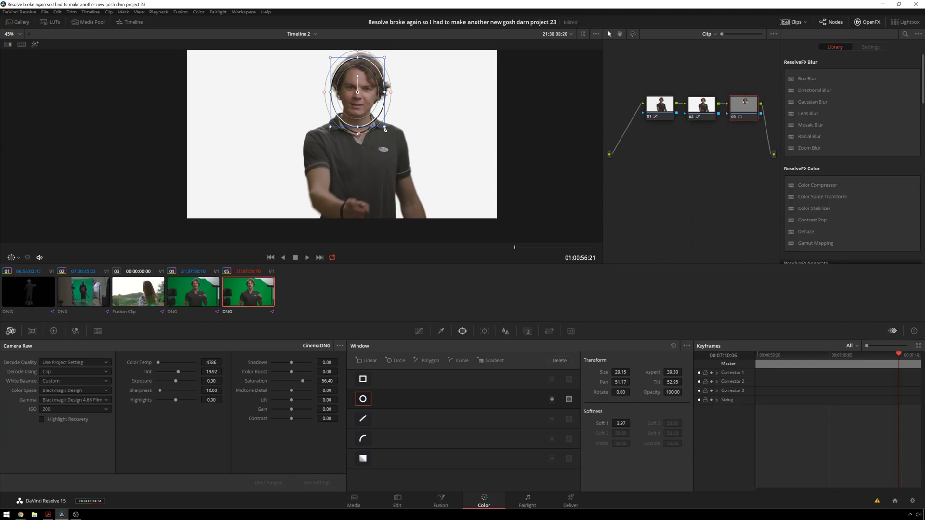
left_click_drag(385, 129, 381, 121)
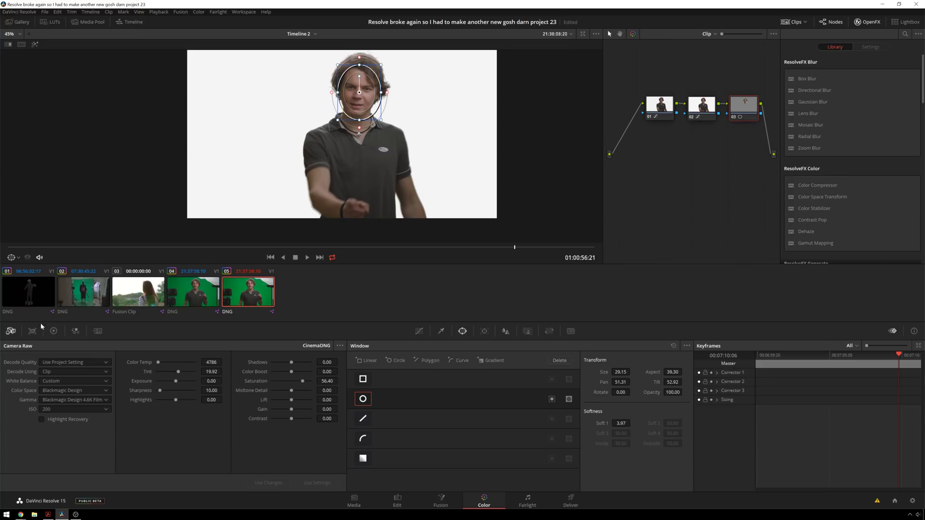
Step: Raise node 03's gamma and gain to 1.10, then add outside node 04 with gamma -0.04
left_click(53, 331)
left_click_drag(136, 453, 145, 453)
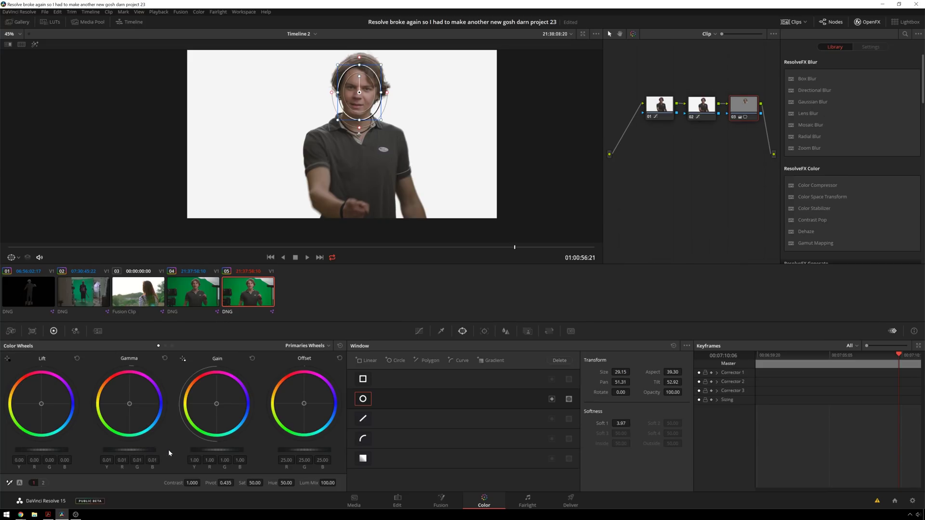
left_click_drag(206, 452, 208, 451)
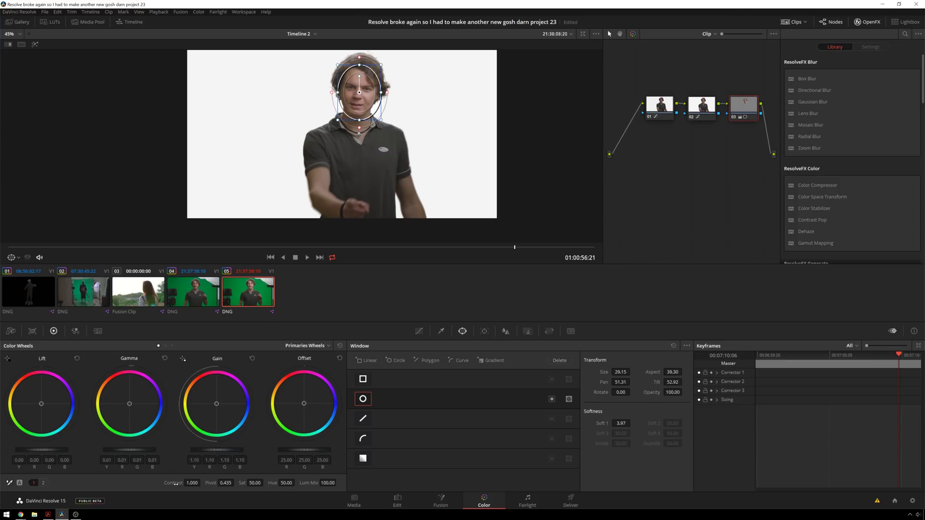
scroll(202, 481, "up", 3)
key("alt+o")
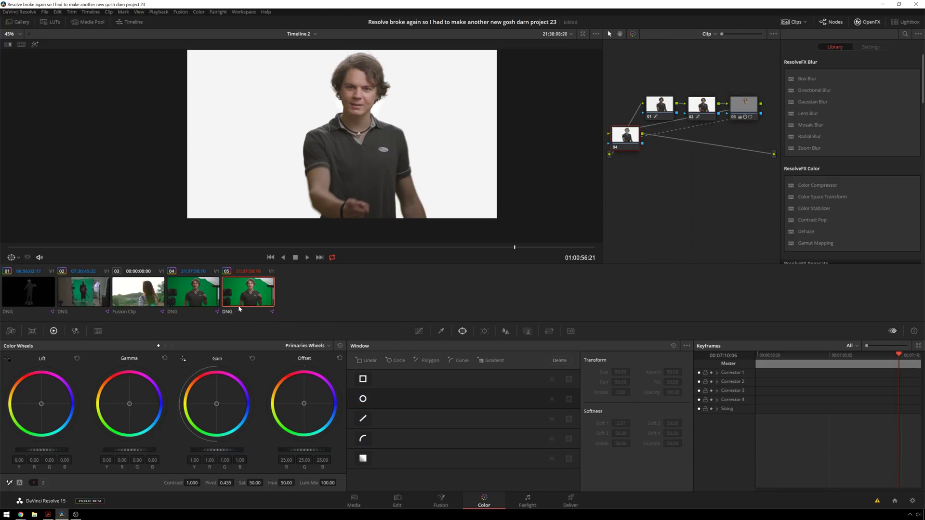
left_click_drag(145, 450, 143, 453)
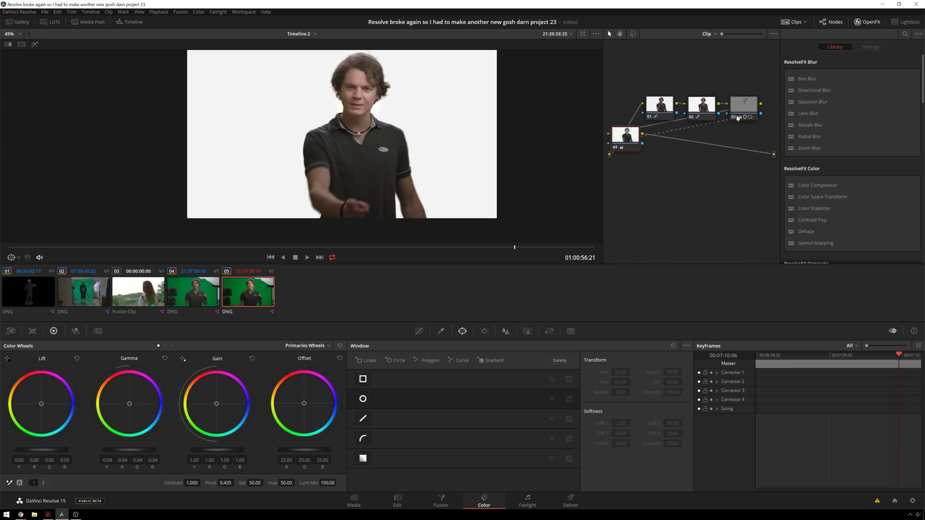
Step: Select node 03 and lower its Key Output Gain to 0.649 in the Key palette
left_click(736, 112)
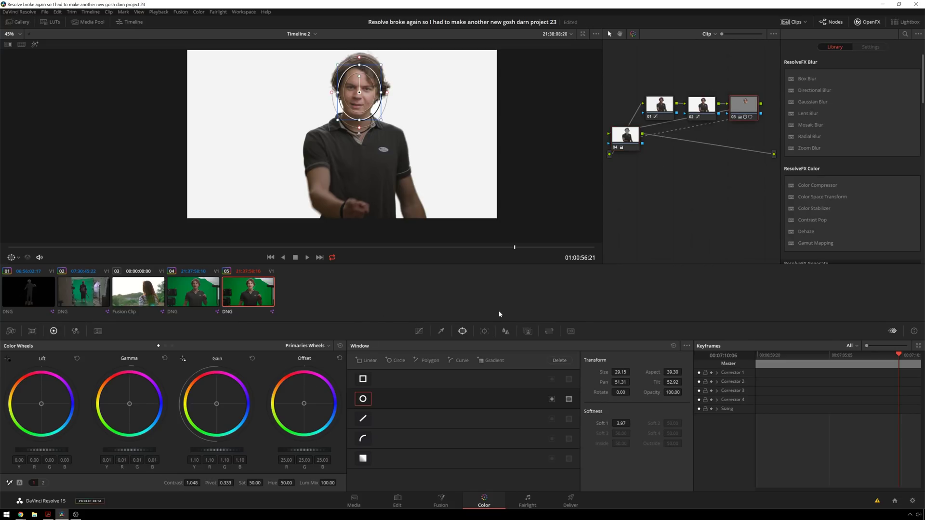
left_click(571, 331)
left_click(527, 331)
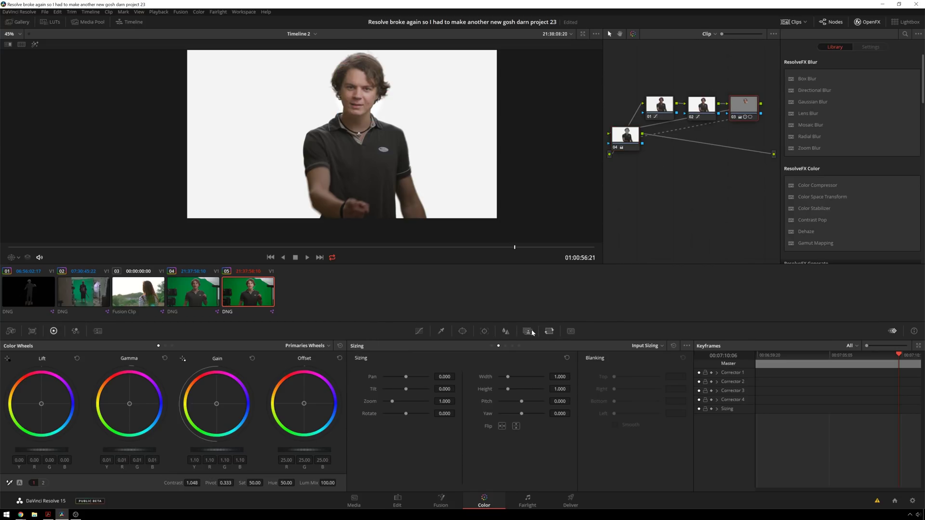
mouse_move(598, 420)
left_mouse_down()
mouse_move(622, 420)
mouse_move(583, 420)
left_mouse_up()
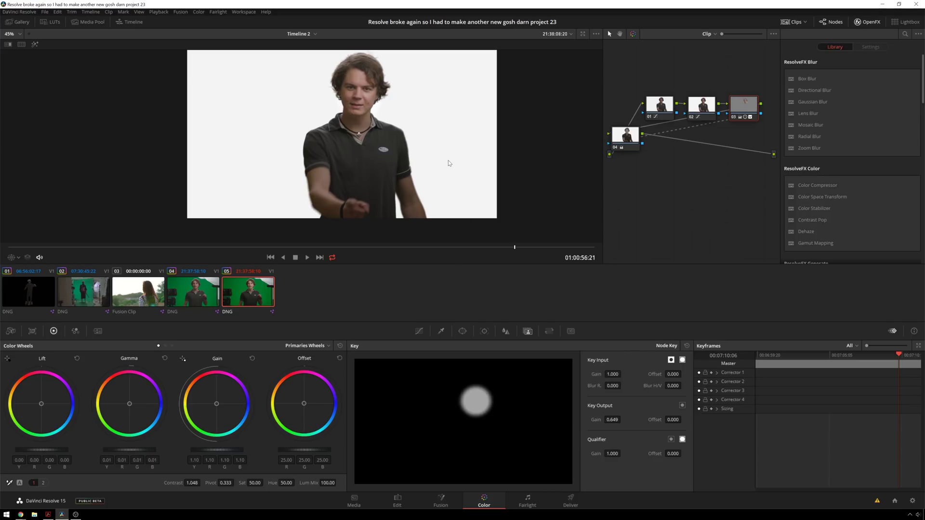
scroll(449, 163, "up", 1)
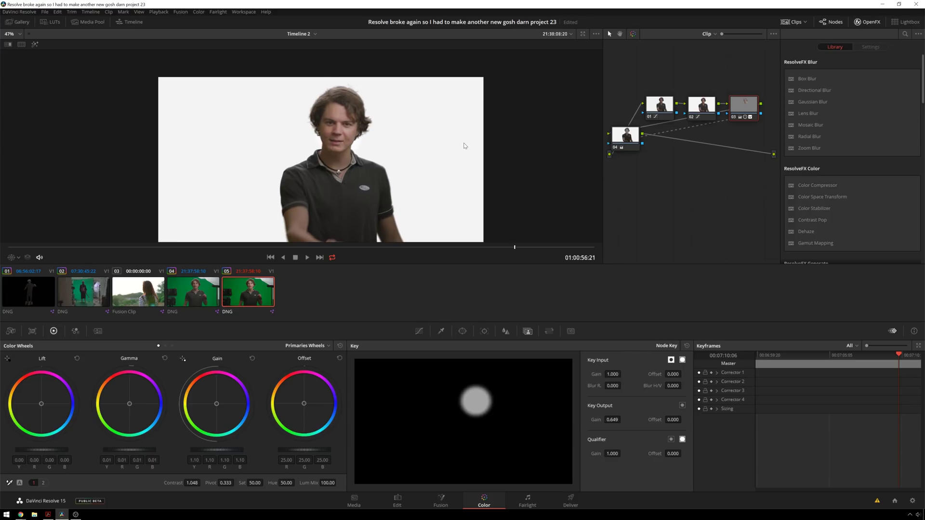